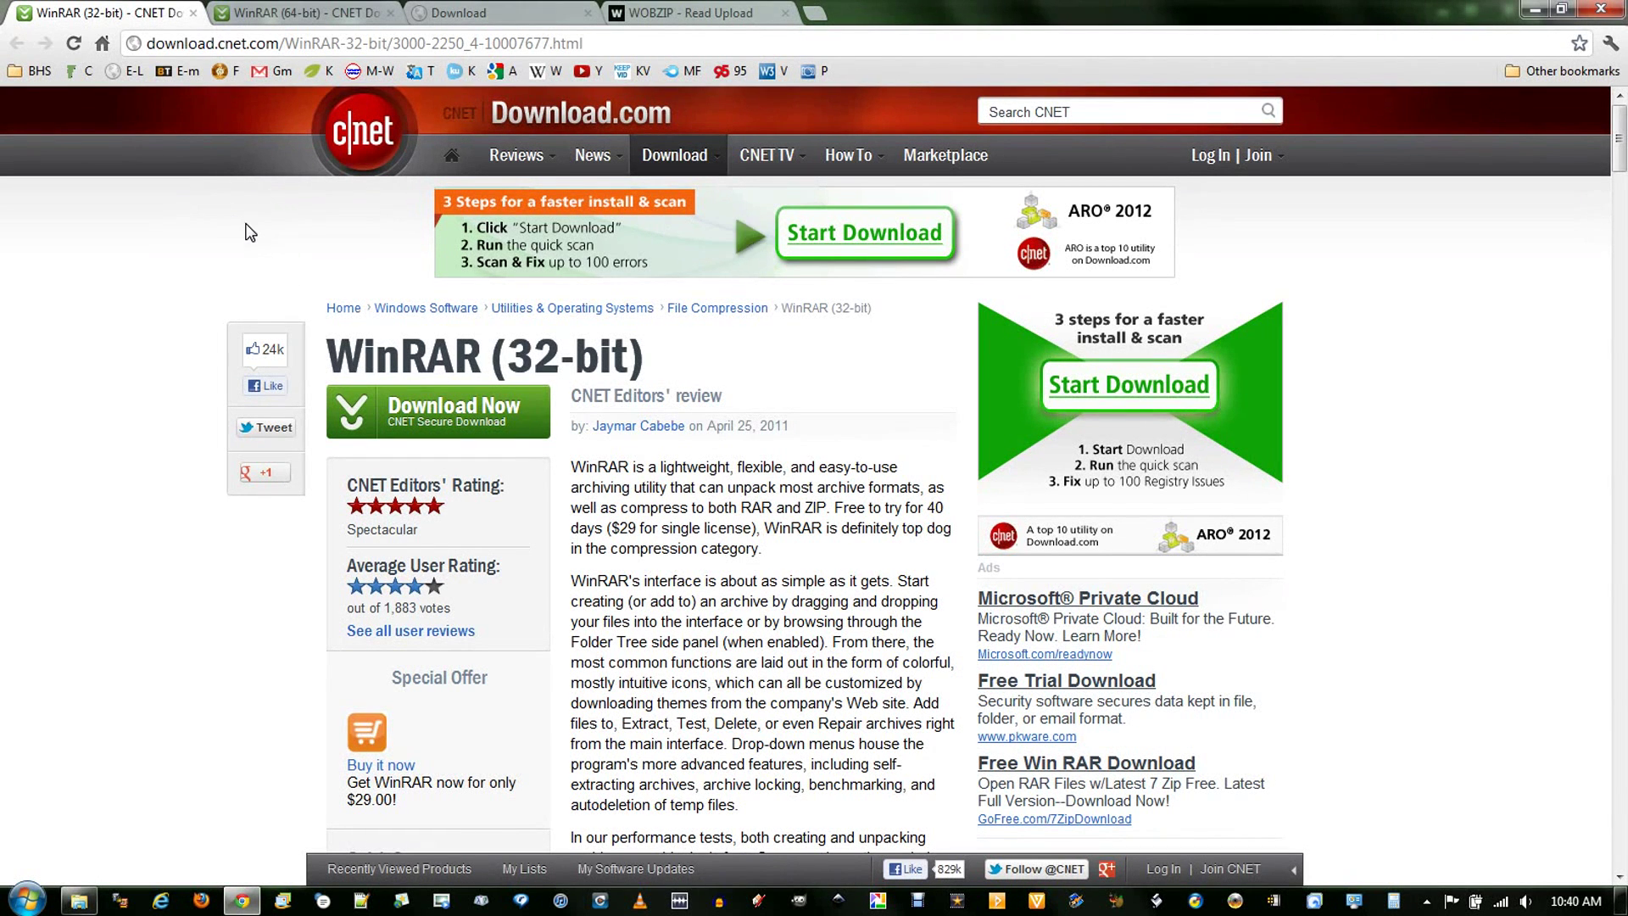
# - Move from the WinRAR 64-bit page to 7-Zip's download page and scroll to the 9.20 installers
pyautogui.click(270, 12)
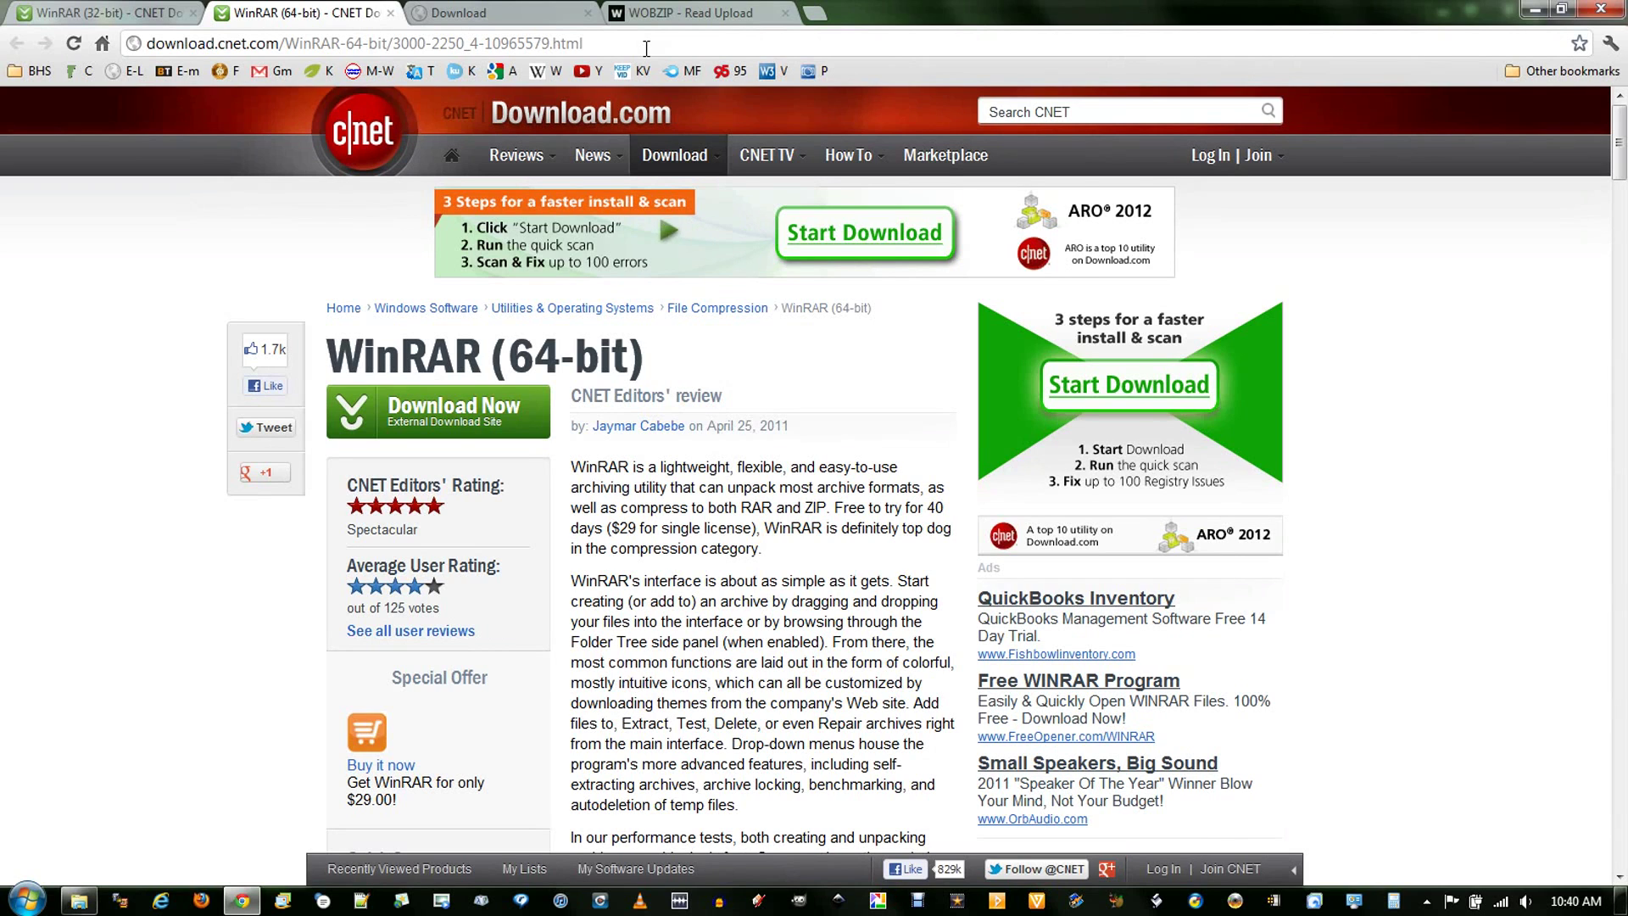
pyautogui.moveTo(691, 159)
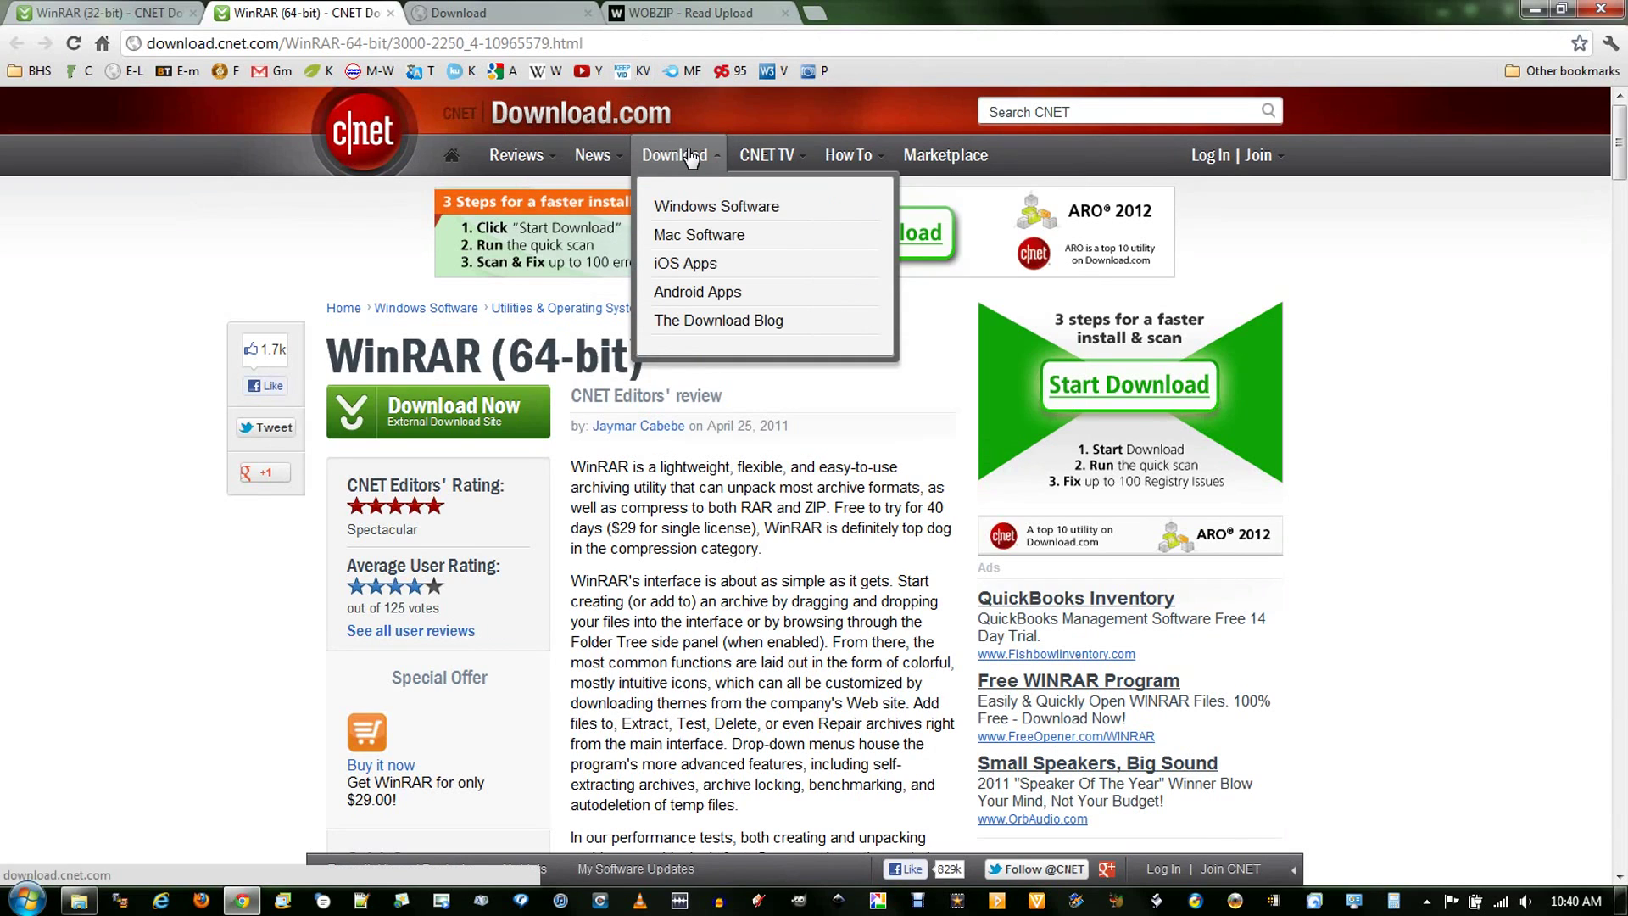
pyautogui.click(459, 10)
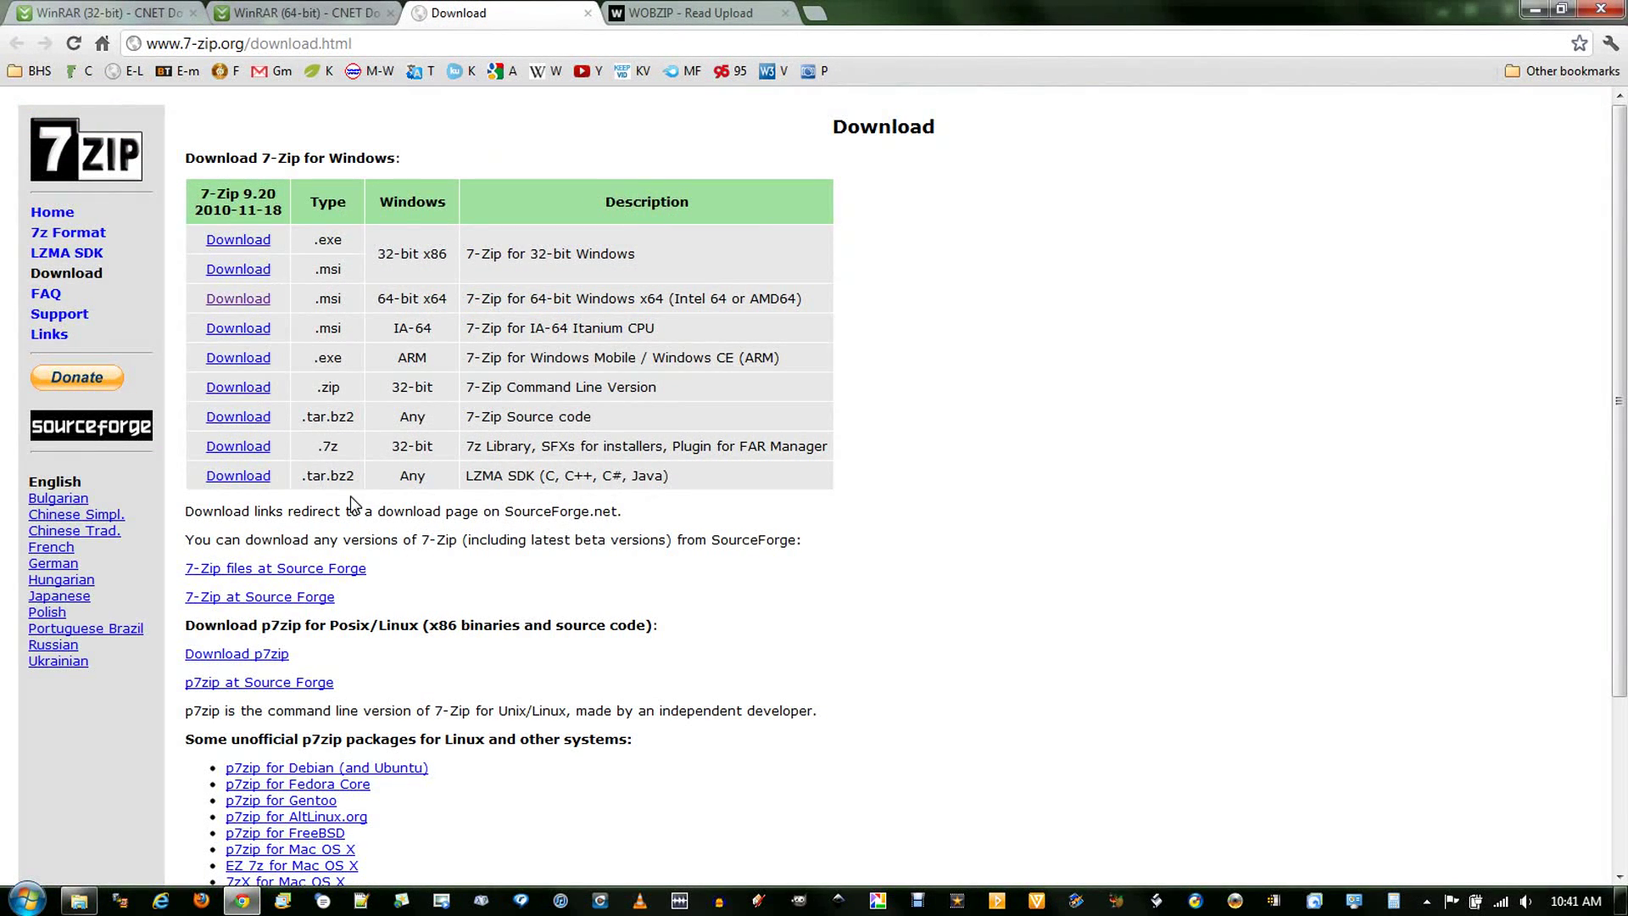
pyautogui.scroll(-3, 534, 392)
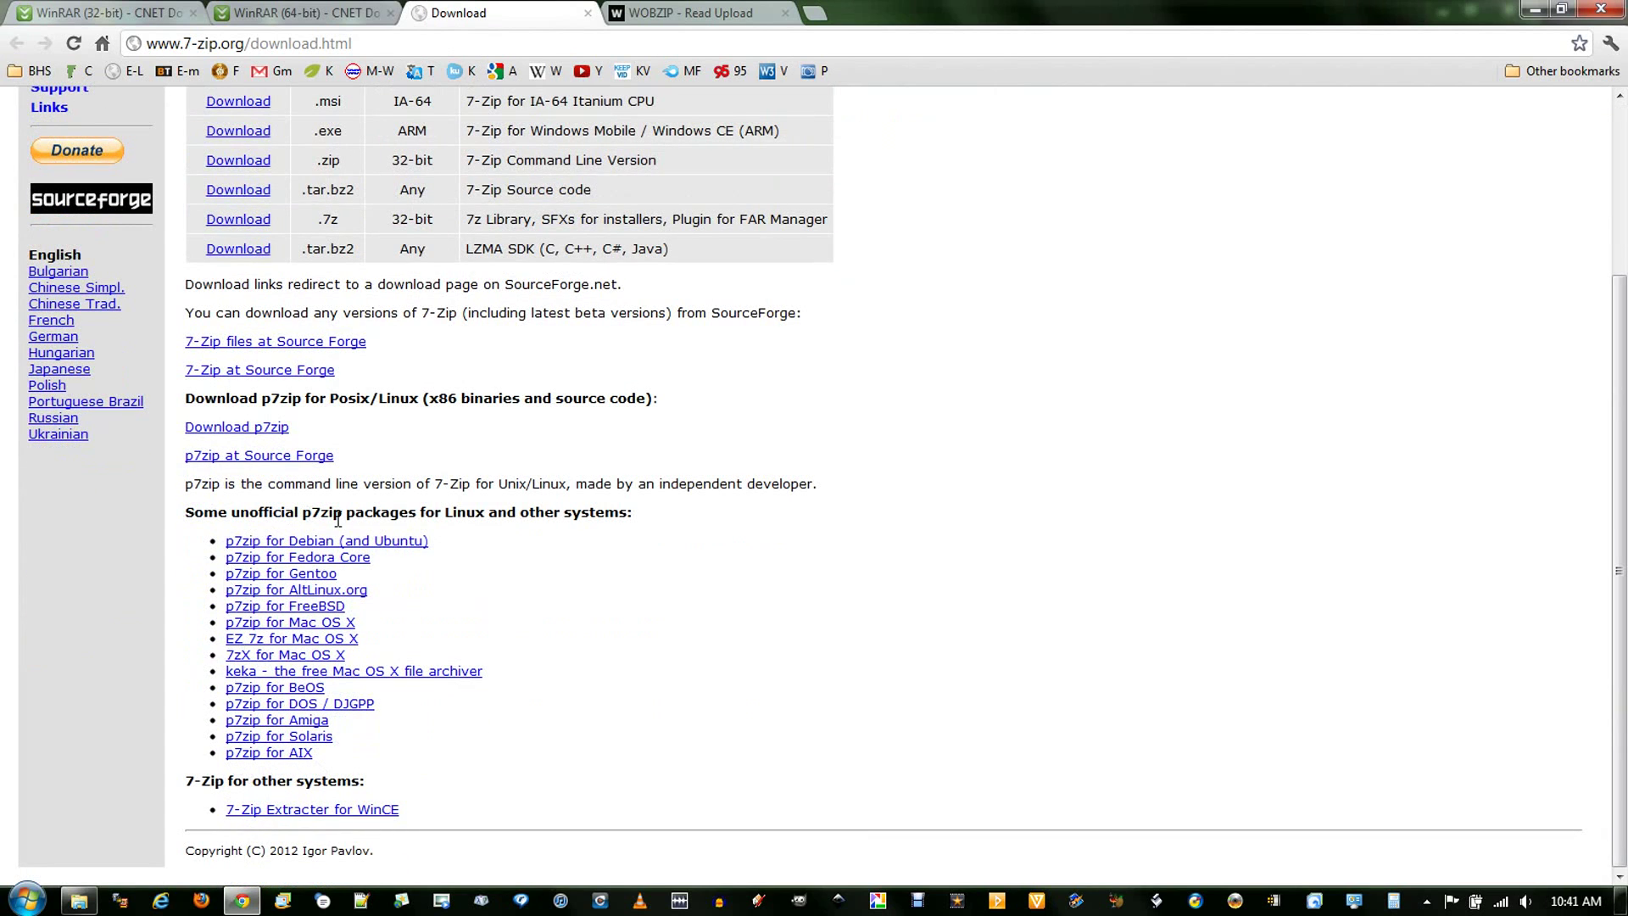
pyautogui.hotkey('alt', 'Tab')
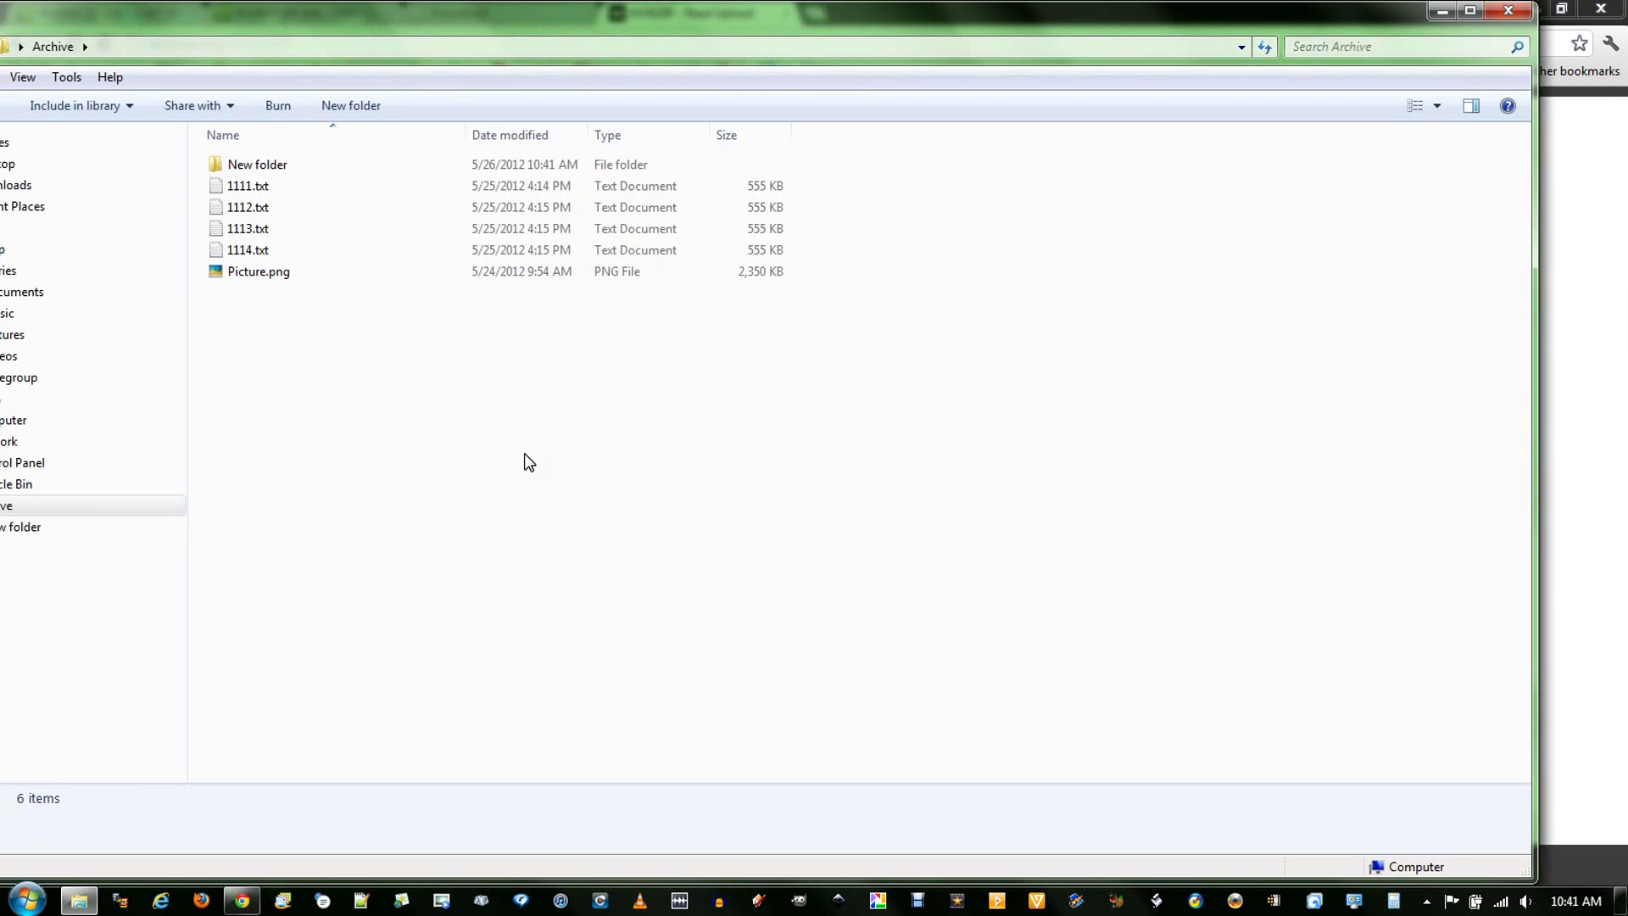
pyautogui.rightClick(254, 276)
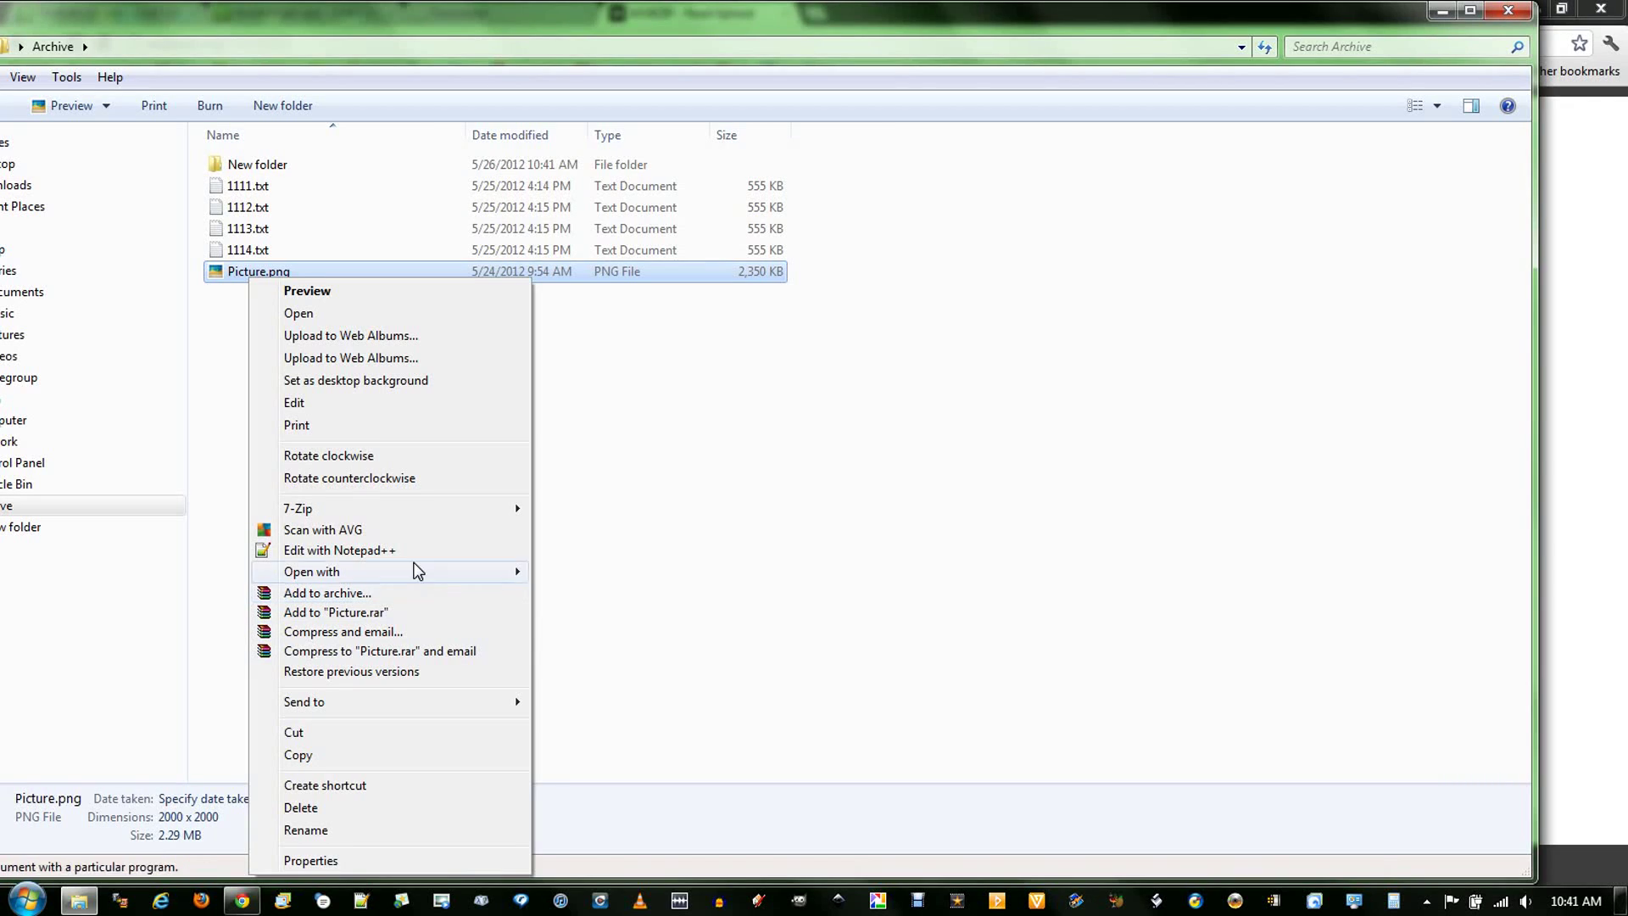
pyautogui.moveTo(514, 509)
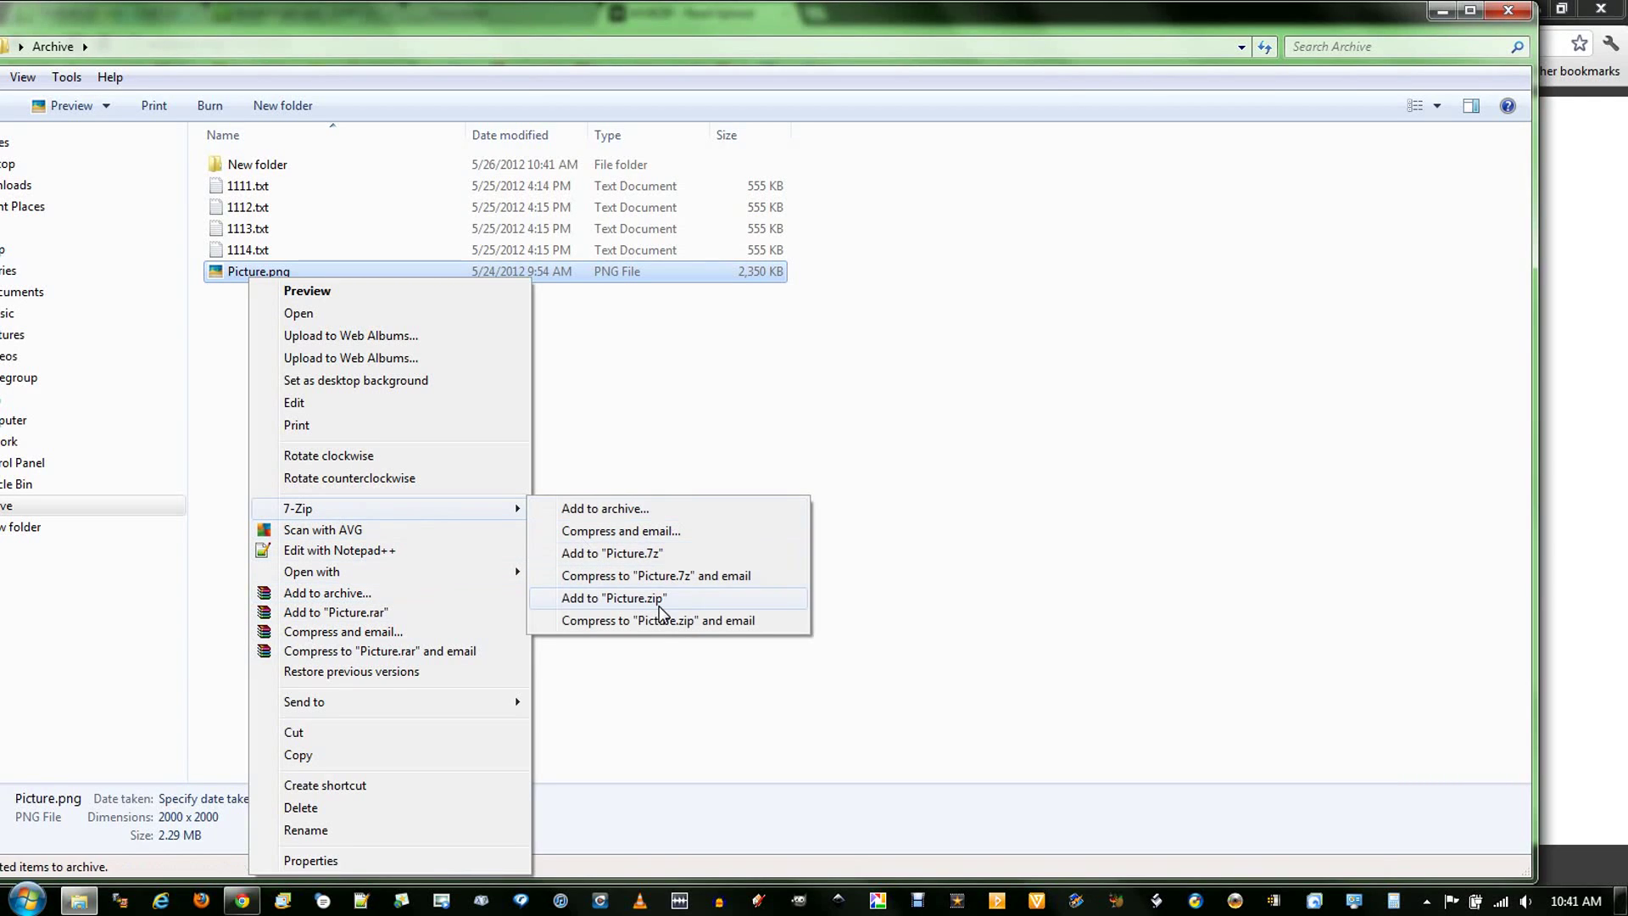
pyautogui.click(619, 428)
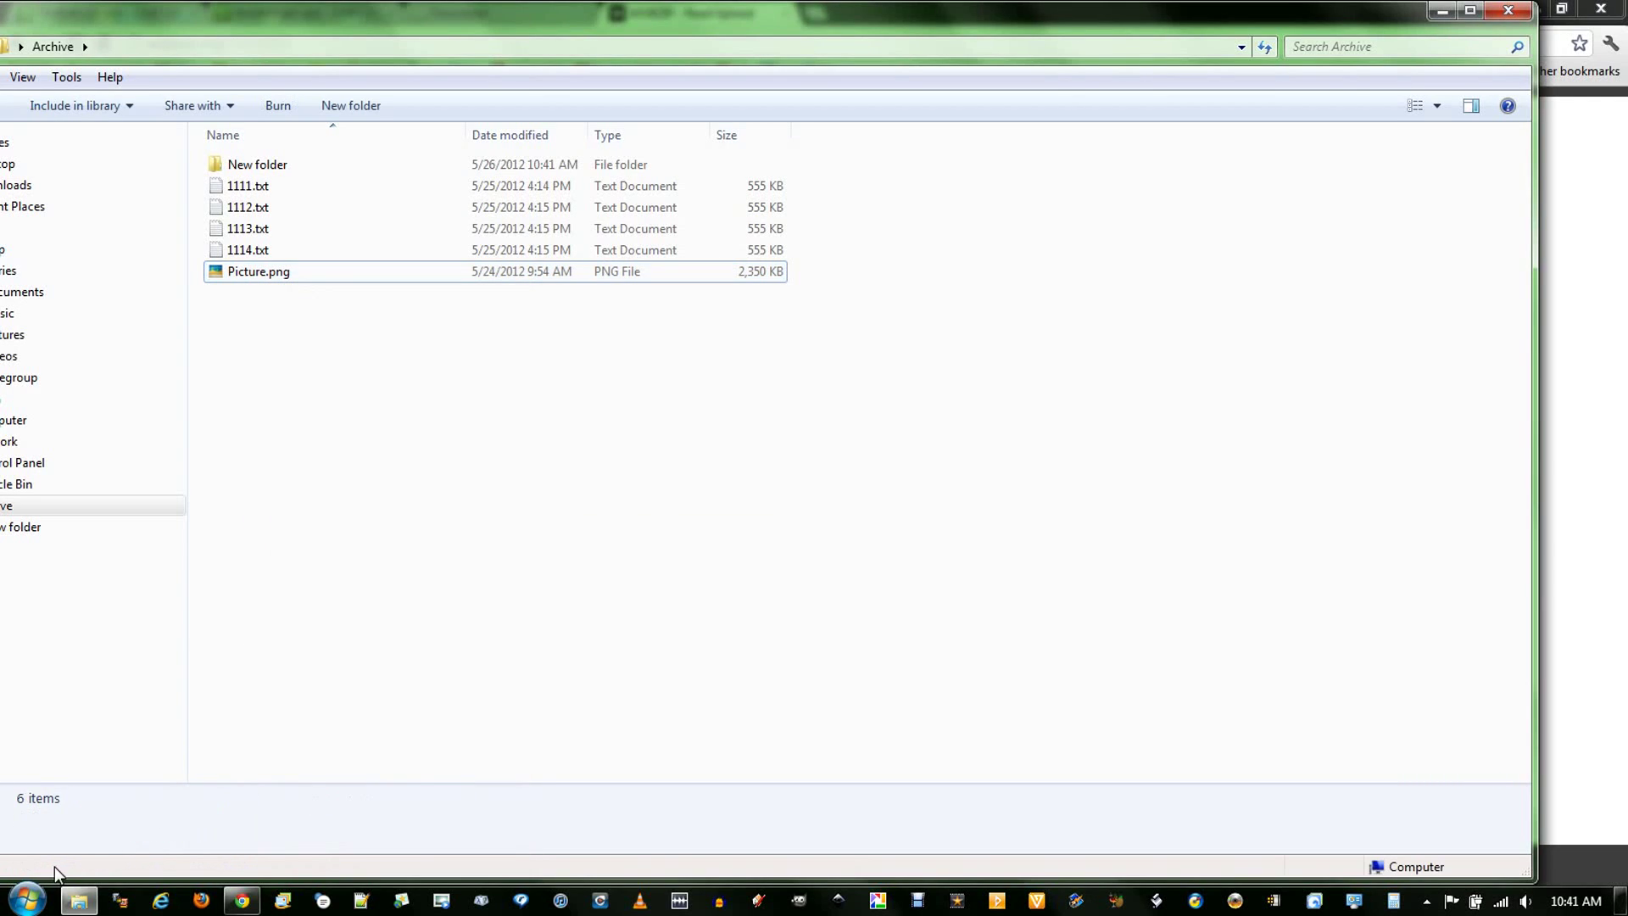
# - Launch WinRAR from the Start search and dismiss the license reminder
pyautogui.click(28, 899)
pyautogui.write('winr')
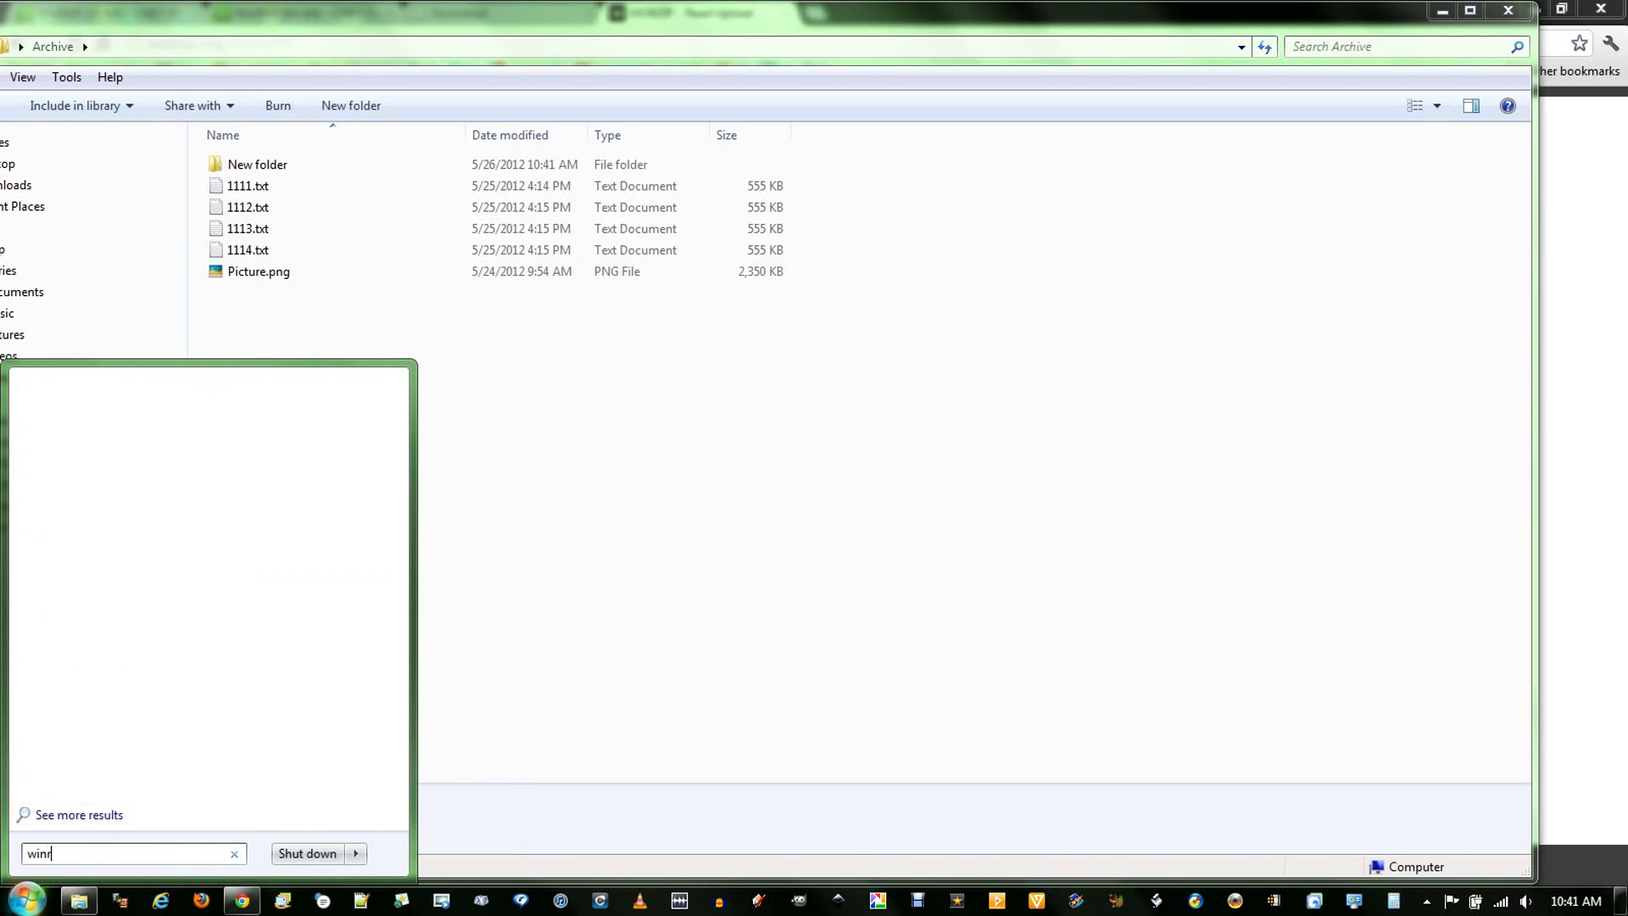
pyautogui.write('ar')
pyautogui.press('Return')
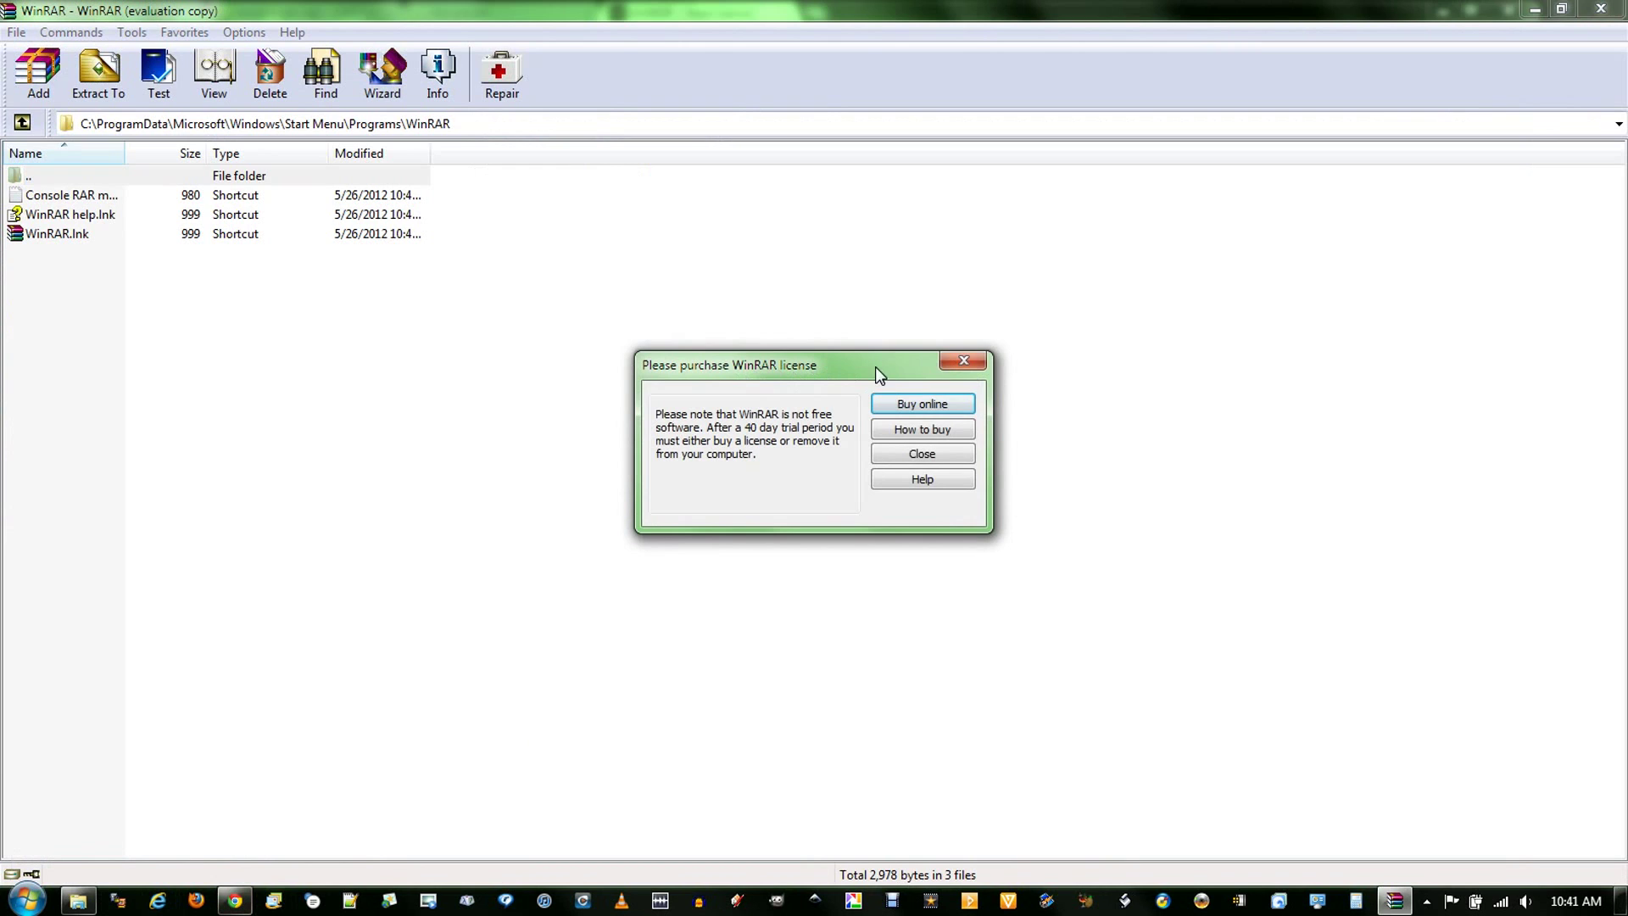
pyautogui.click(967, 359)
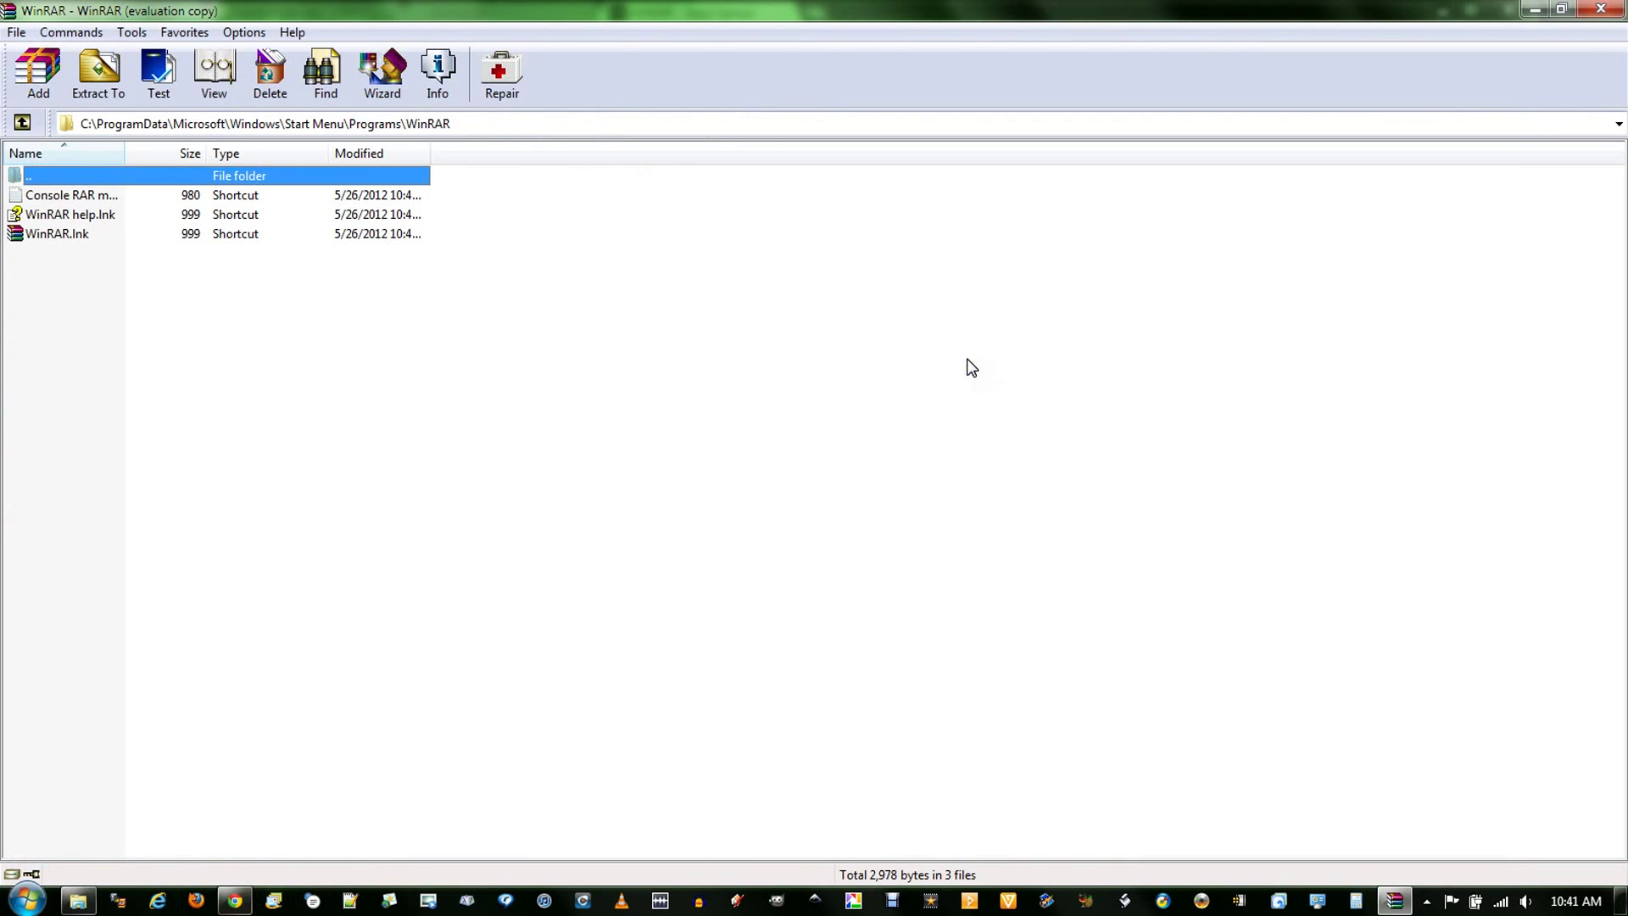
# - Enable Cascaded context menus in WinRAR's Integration settings, then close WinRAR
pyautogui.click(241, 33)
pyautogui.click(270, 54)
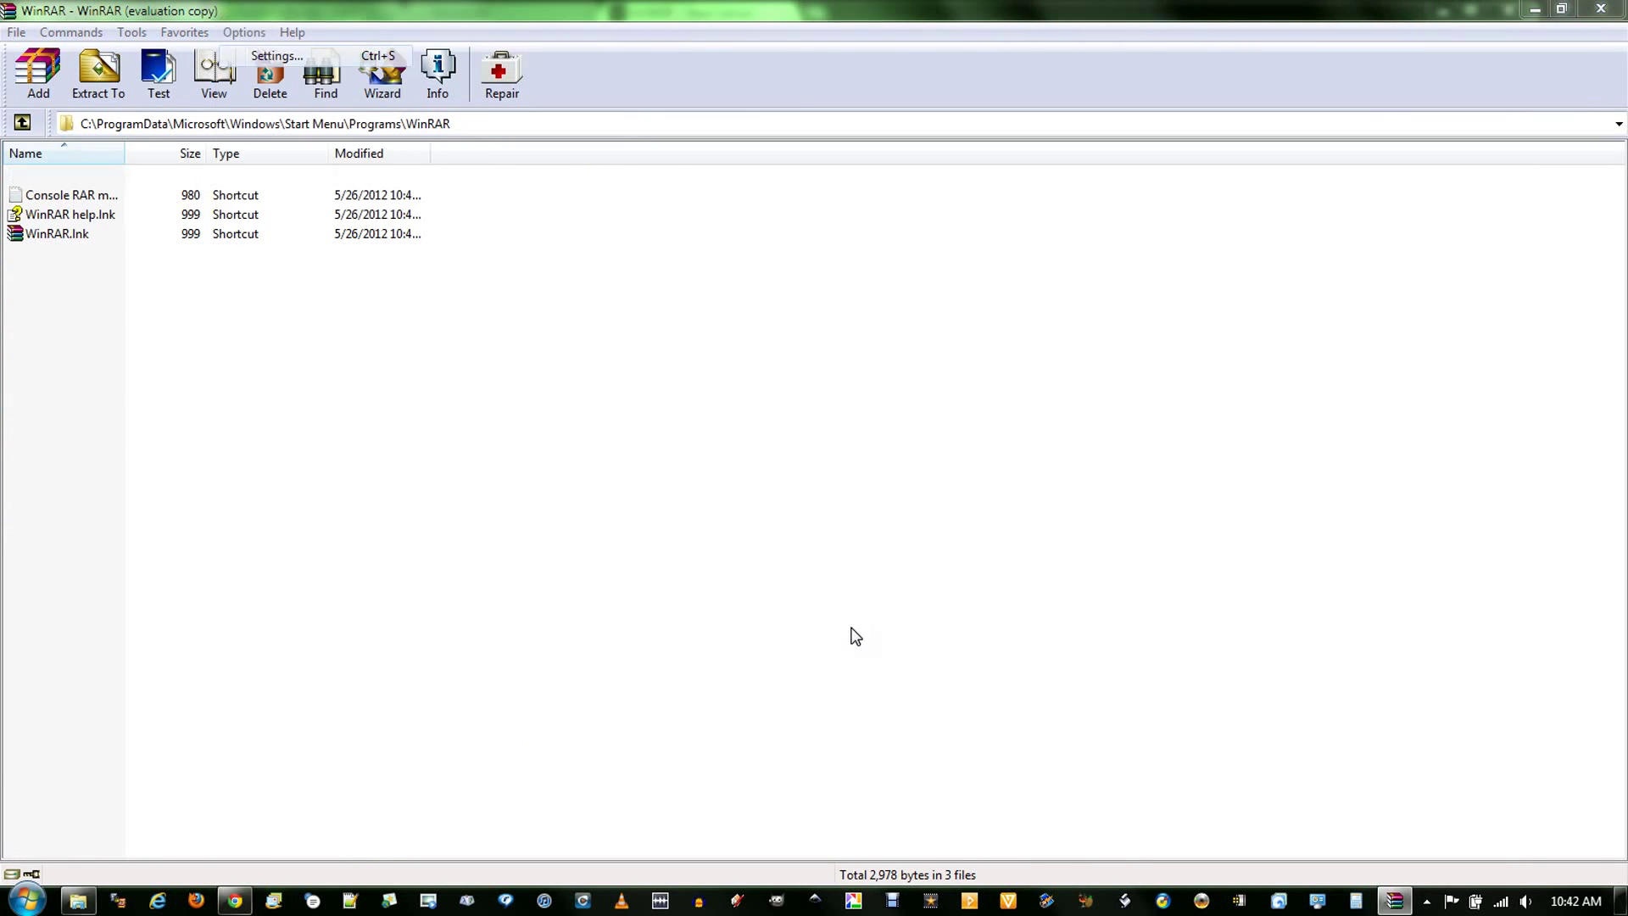
pyautogui.click(908, 281)
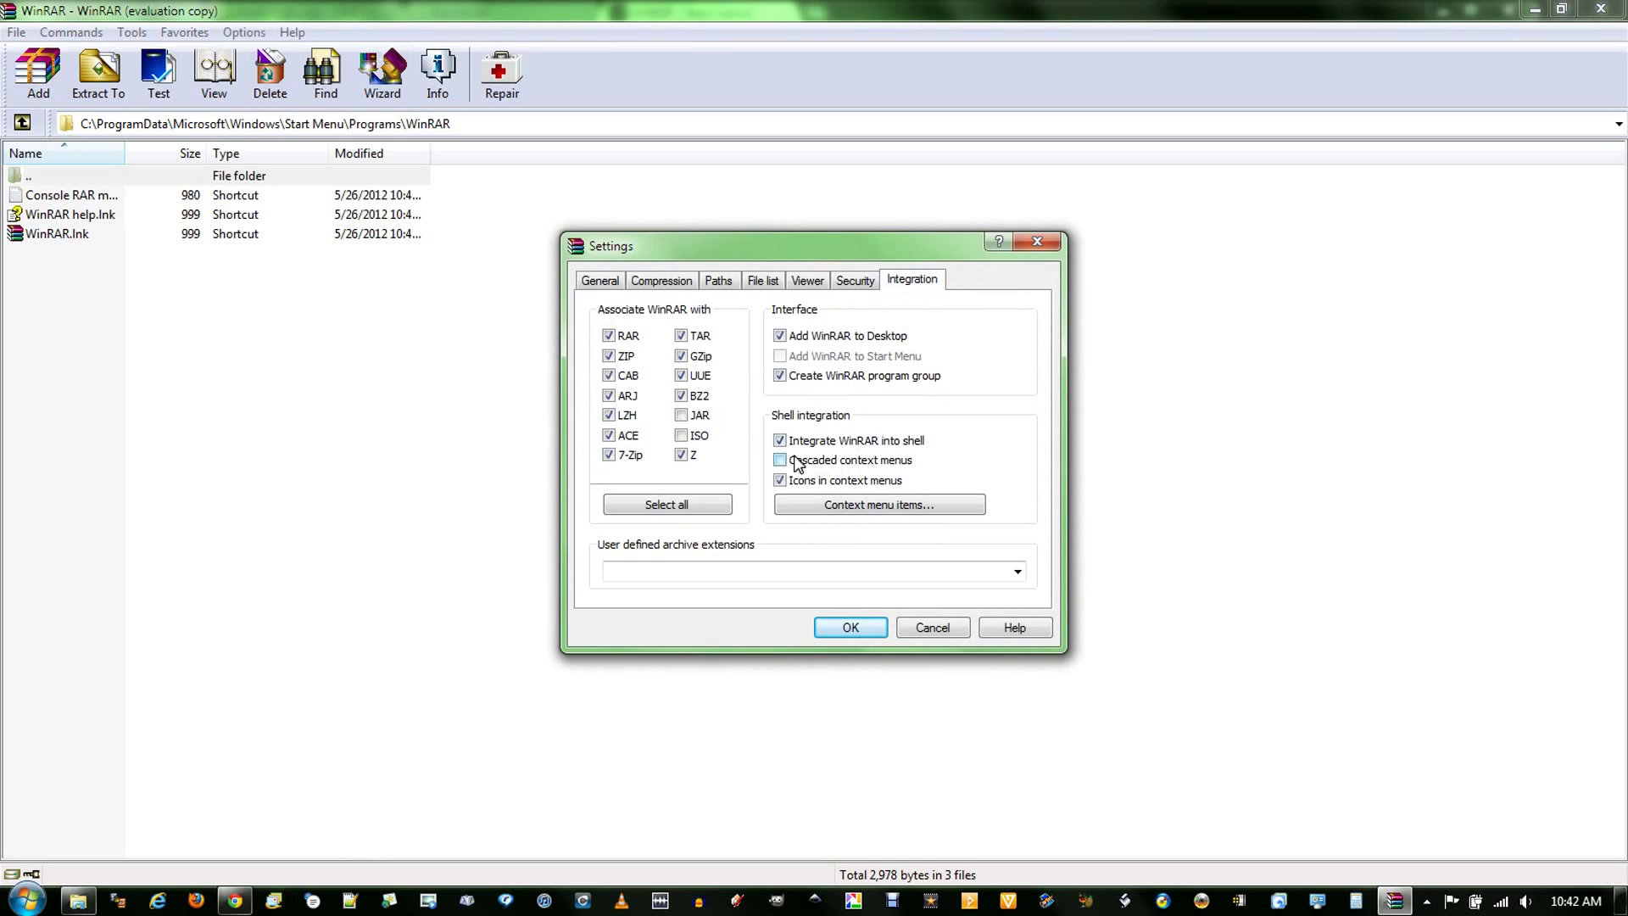
pyautogui.click(846, 462)
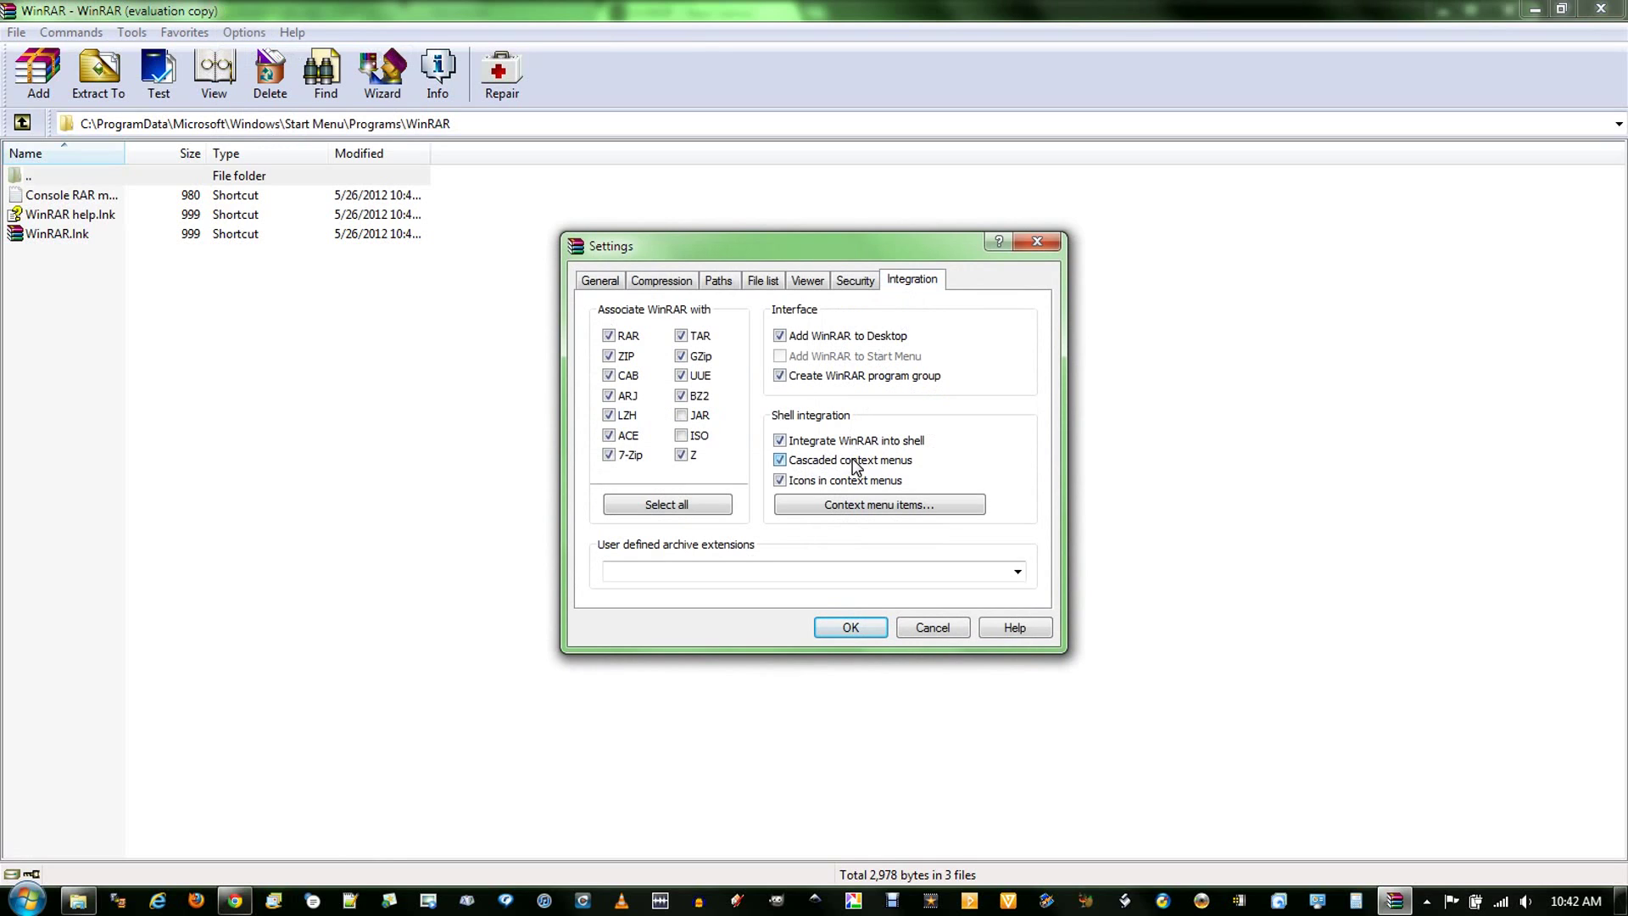
pyautogui.click(862, 625)
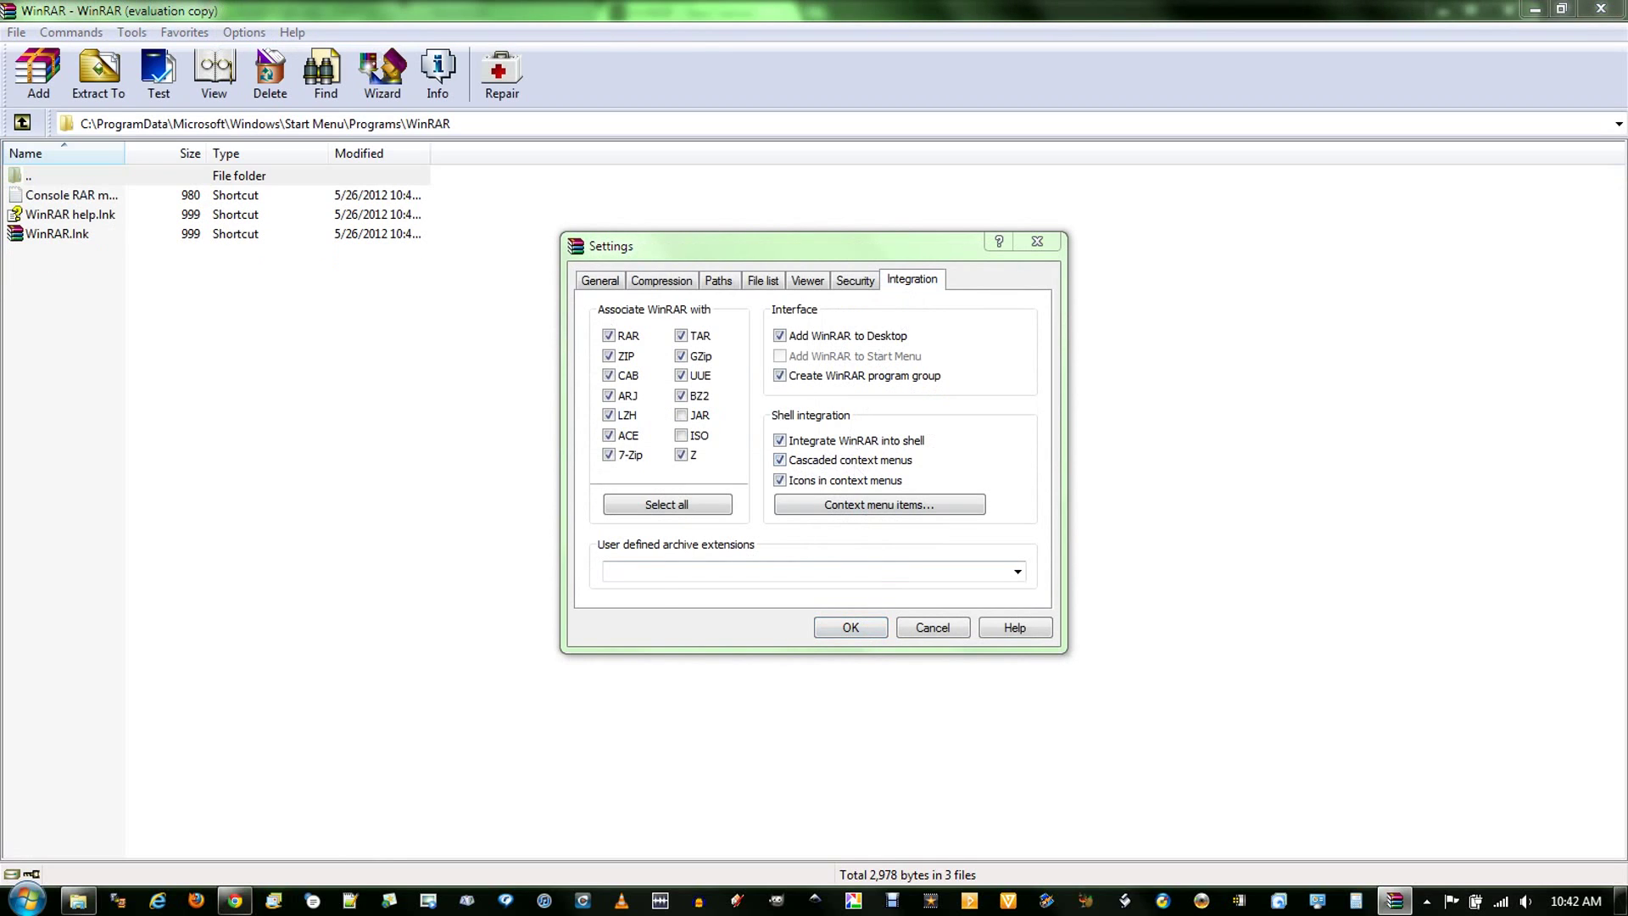
pyautogui.click(1601, 8)
# - Add Picture.png to a RAR archive split into 1mb volumes, producing Picture.part1–part3.rar
pyautogui.rightClick(263, 275)
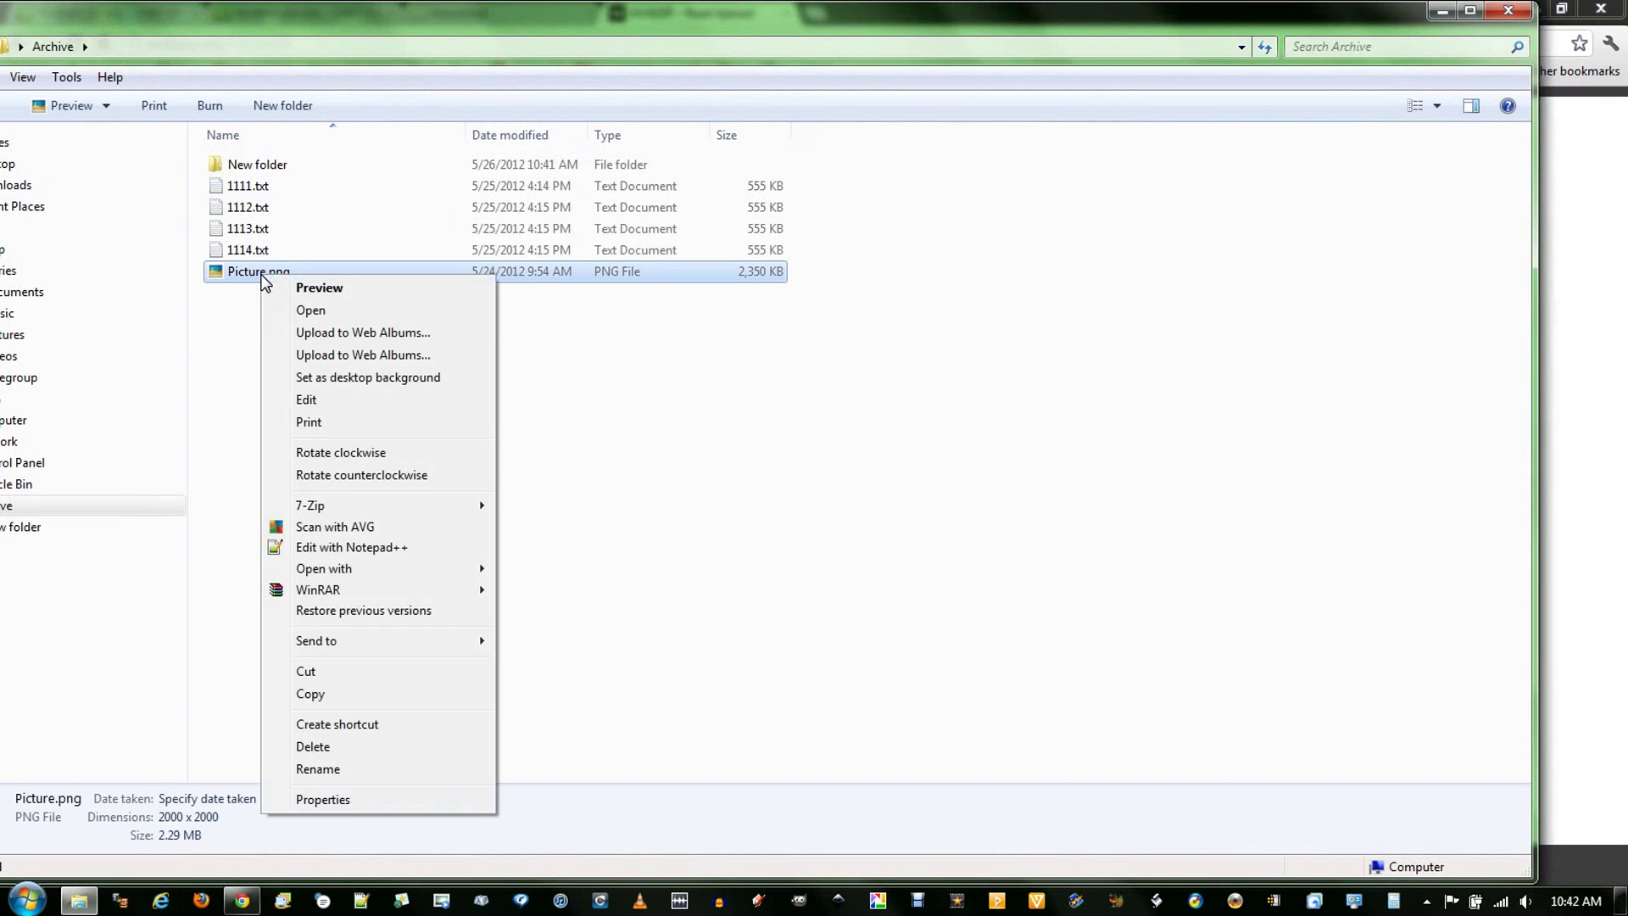
pyautogui.moveTo(339, 592)
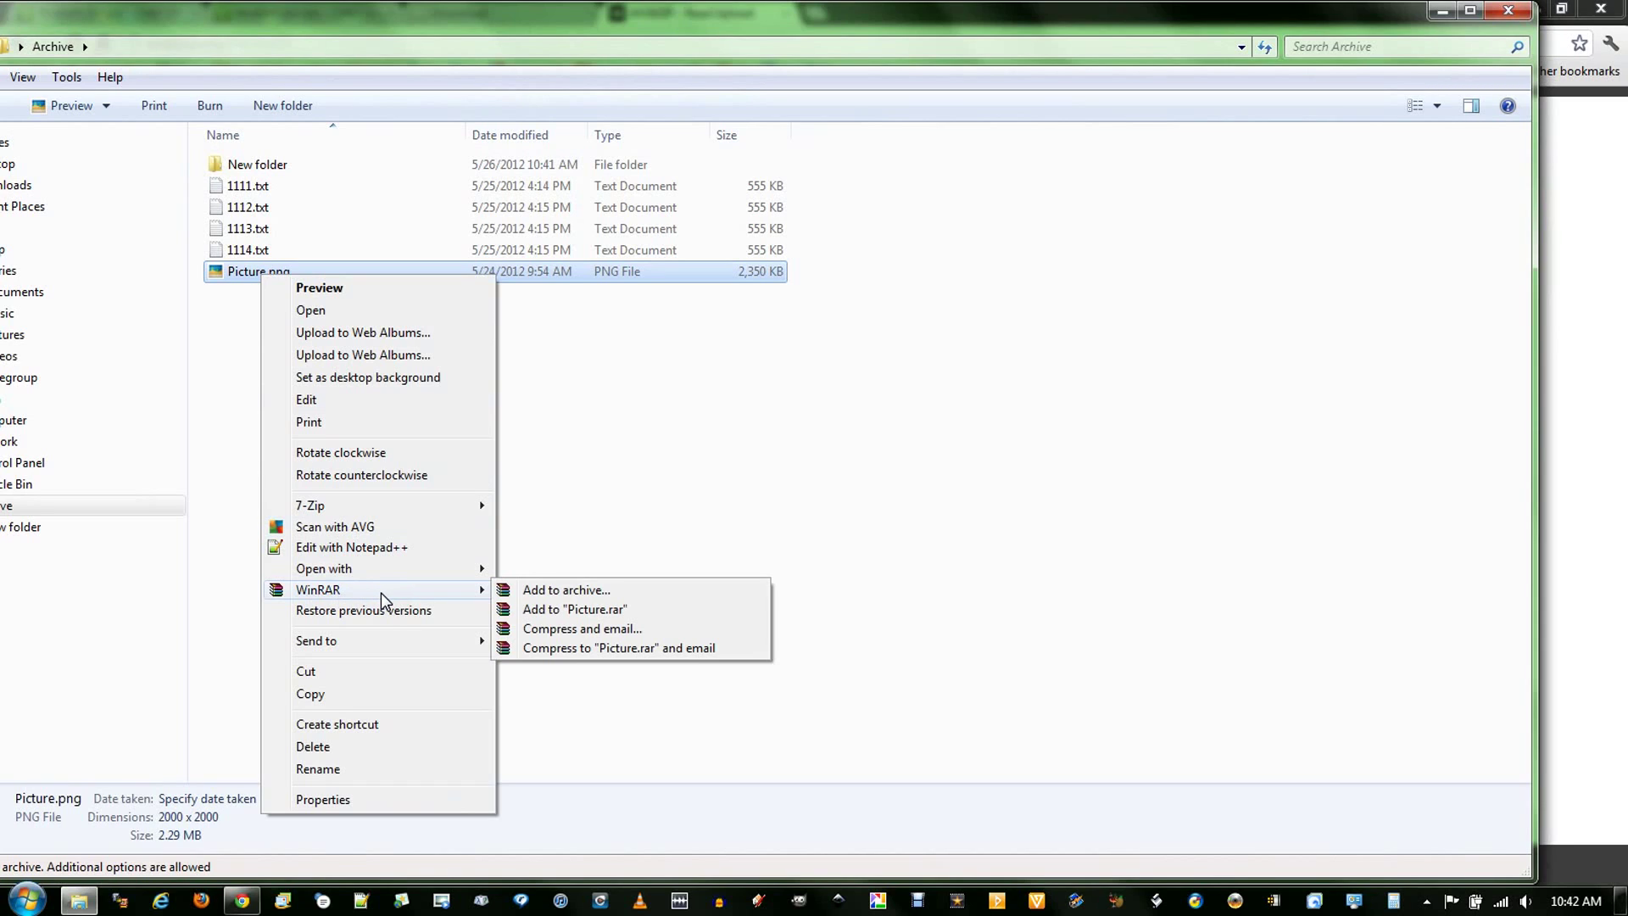
pyautogui.click(589, 597)
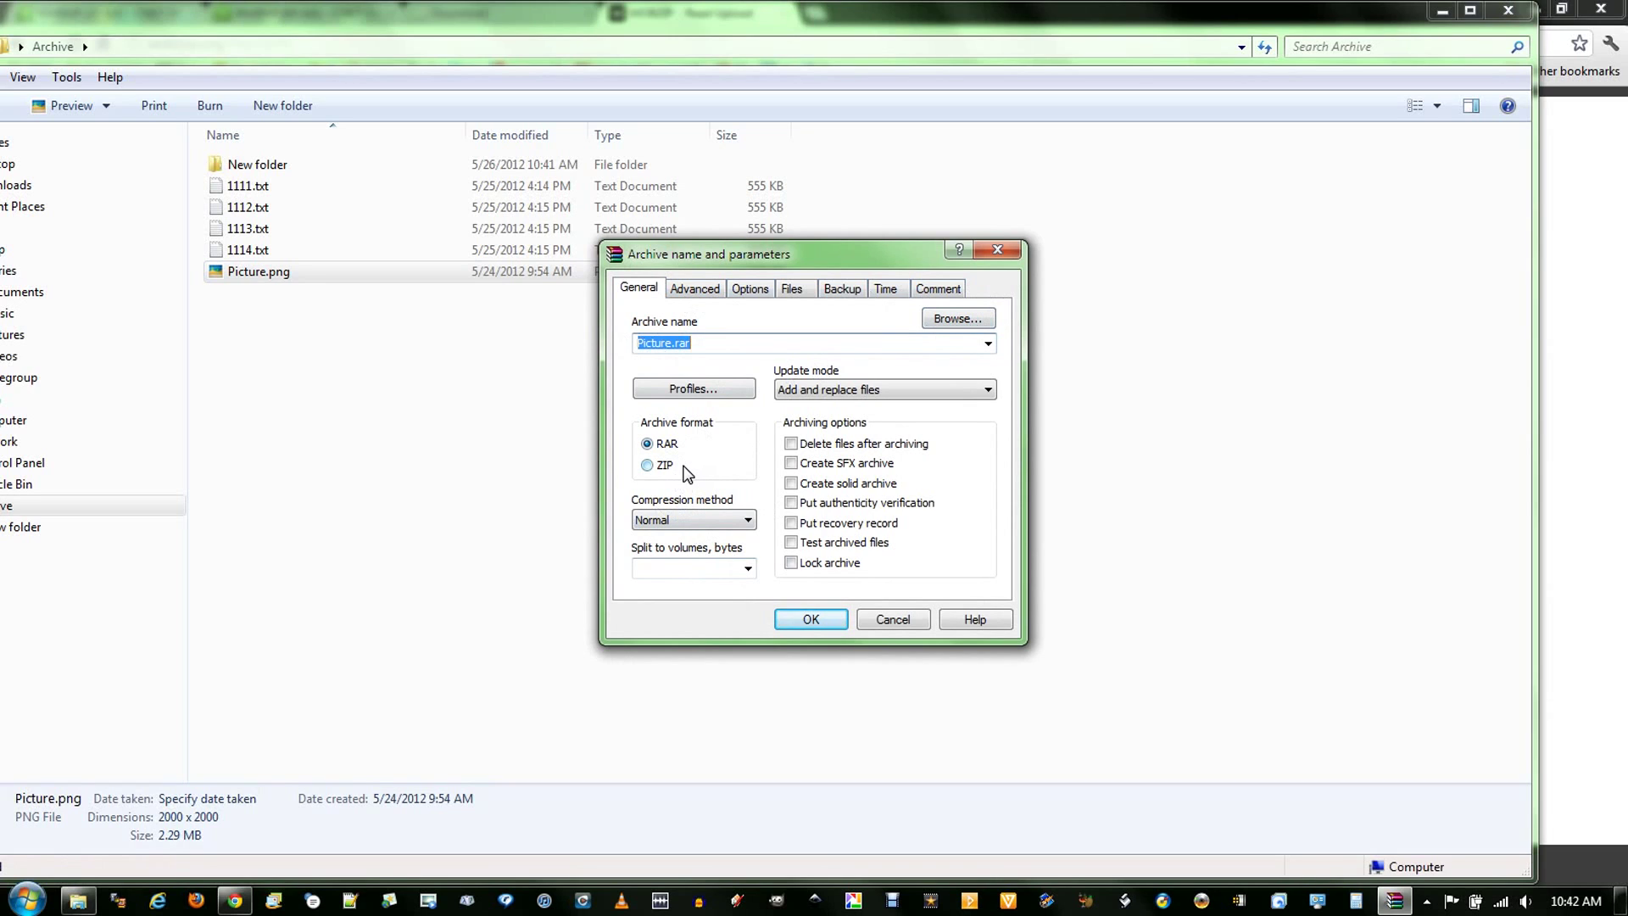
pyautogui.click(687, 568)
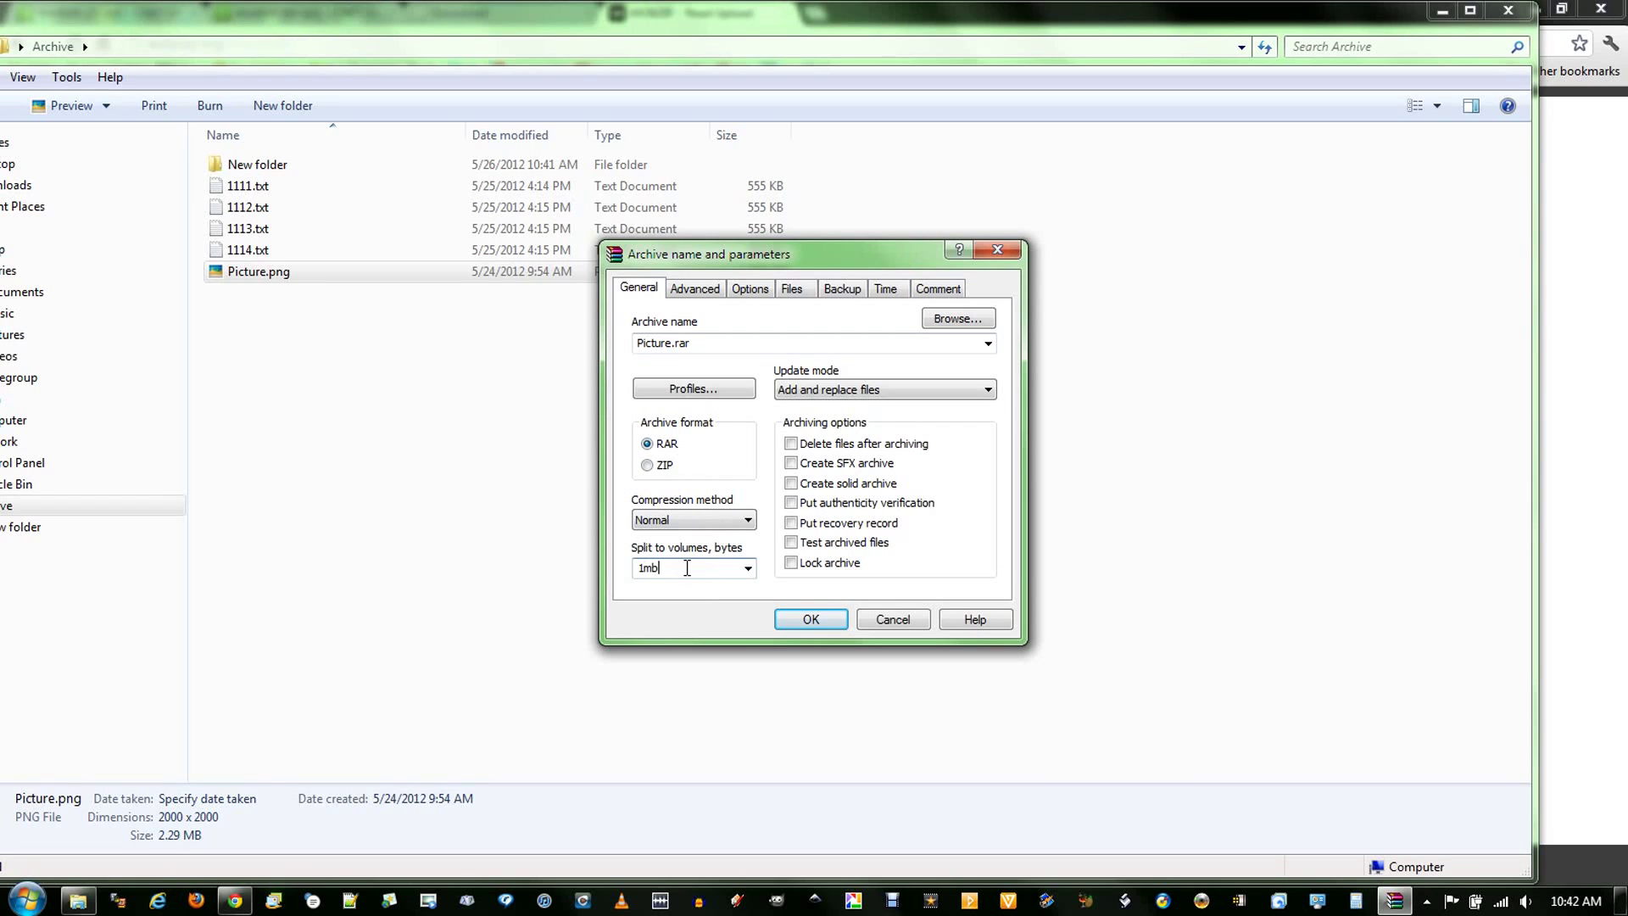
pyautogui.click(810, 620)
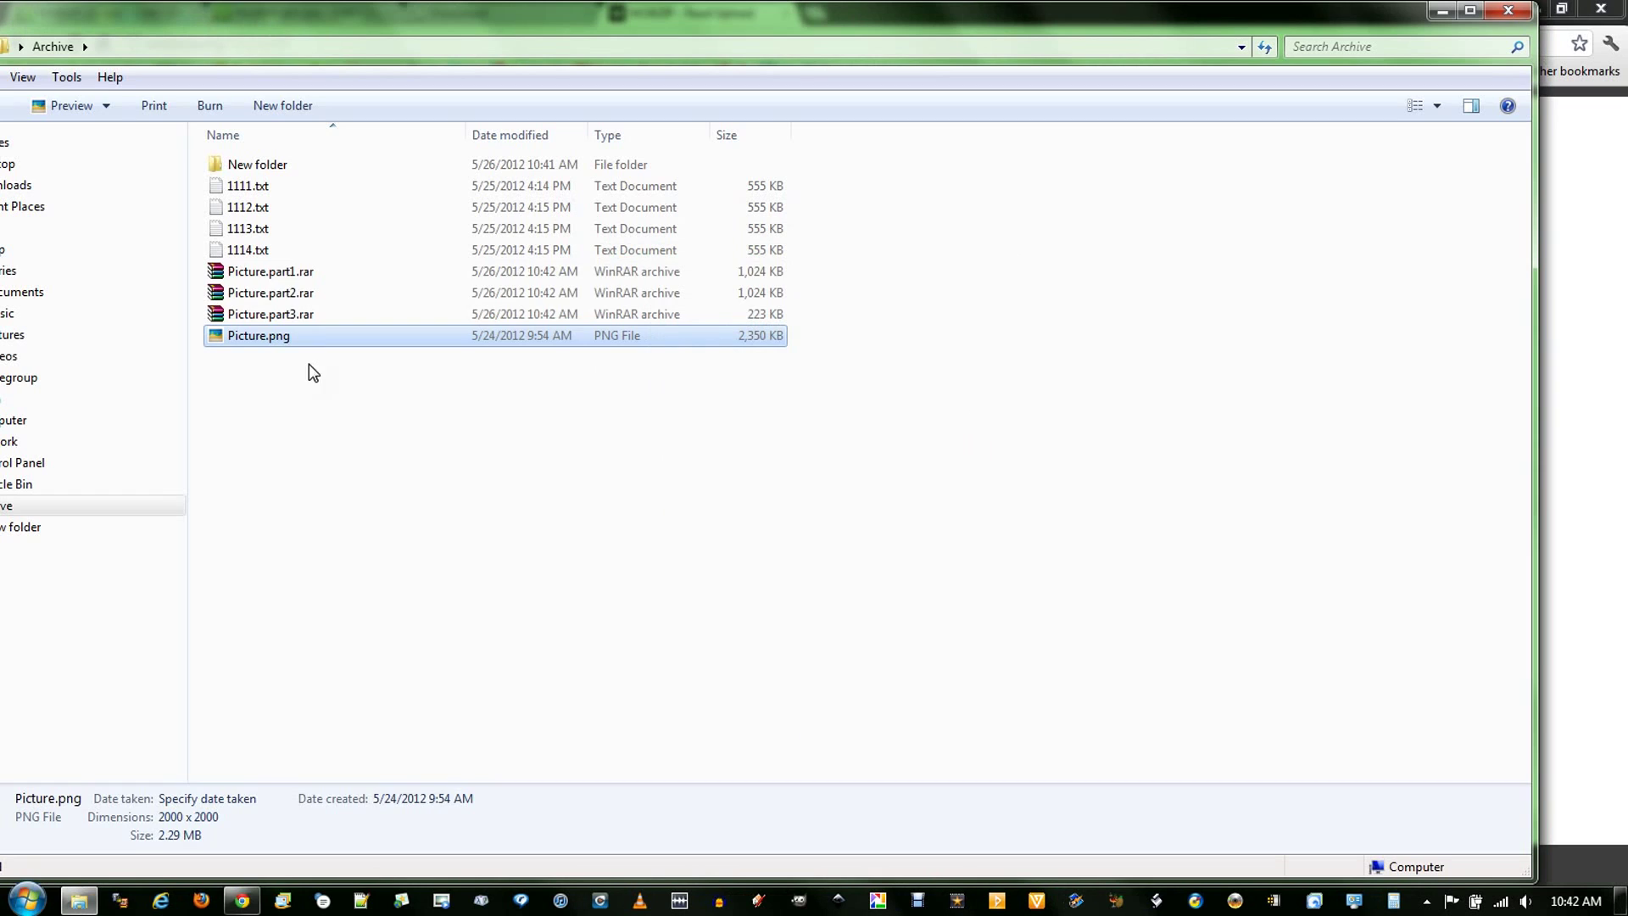
# - Move Picture.part1.rar through part3.rar into New folder
pyautogui.click(297, 272)
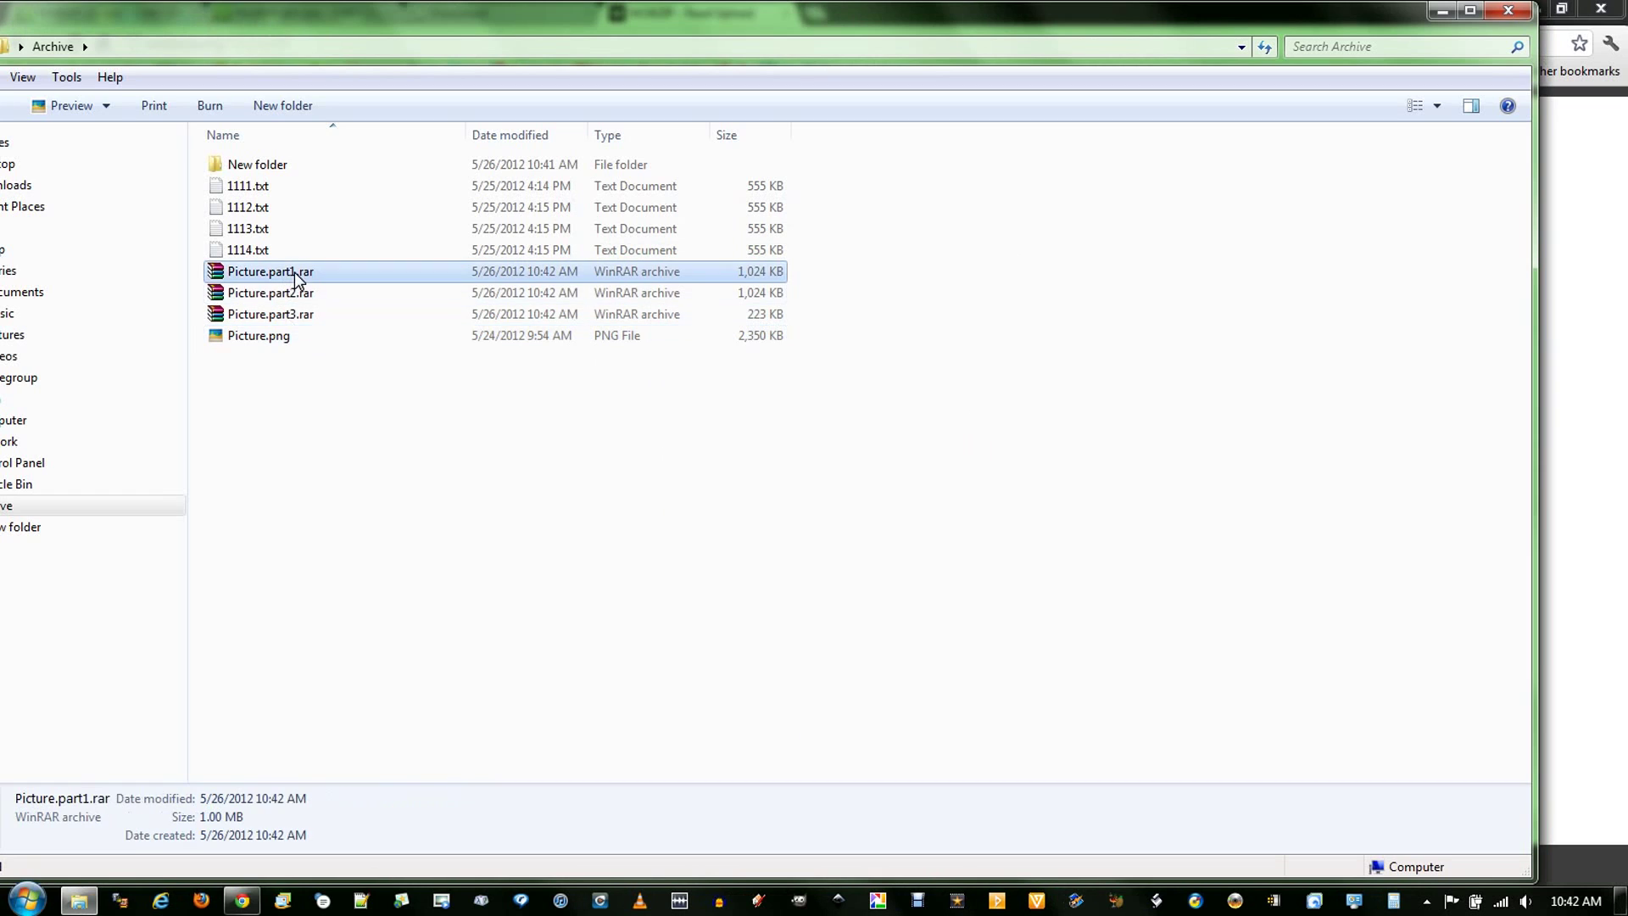
pyautogui.keyDown('shift'); pyautogui.click(307, 316); pyautogui.keyUp('shift')
pyautogui.moveTo(309, 316); pyautogui.dragTo(272, 168)
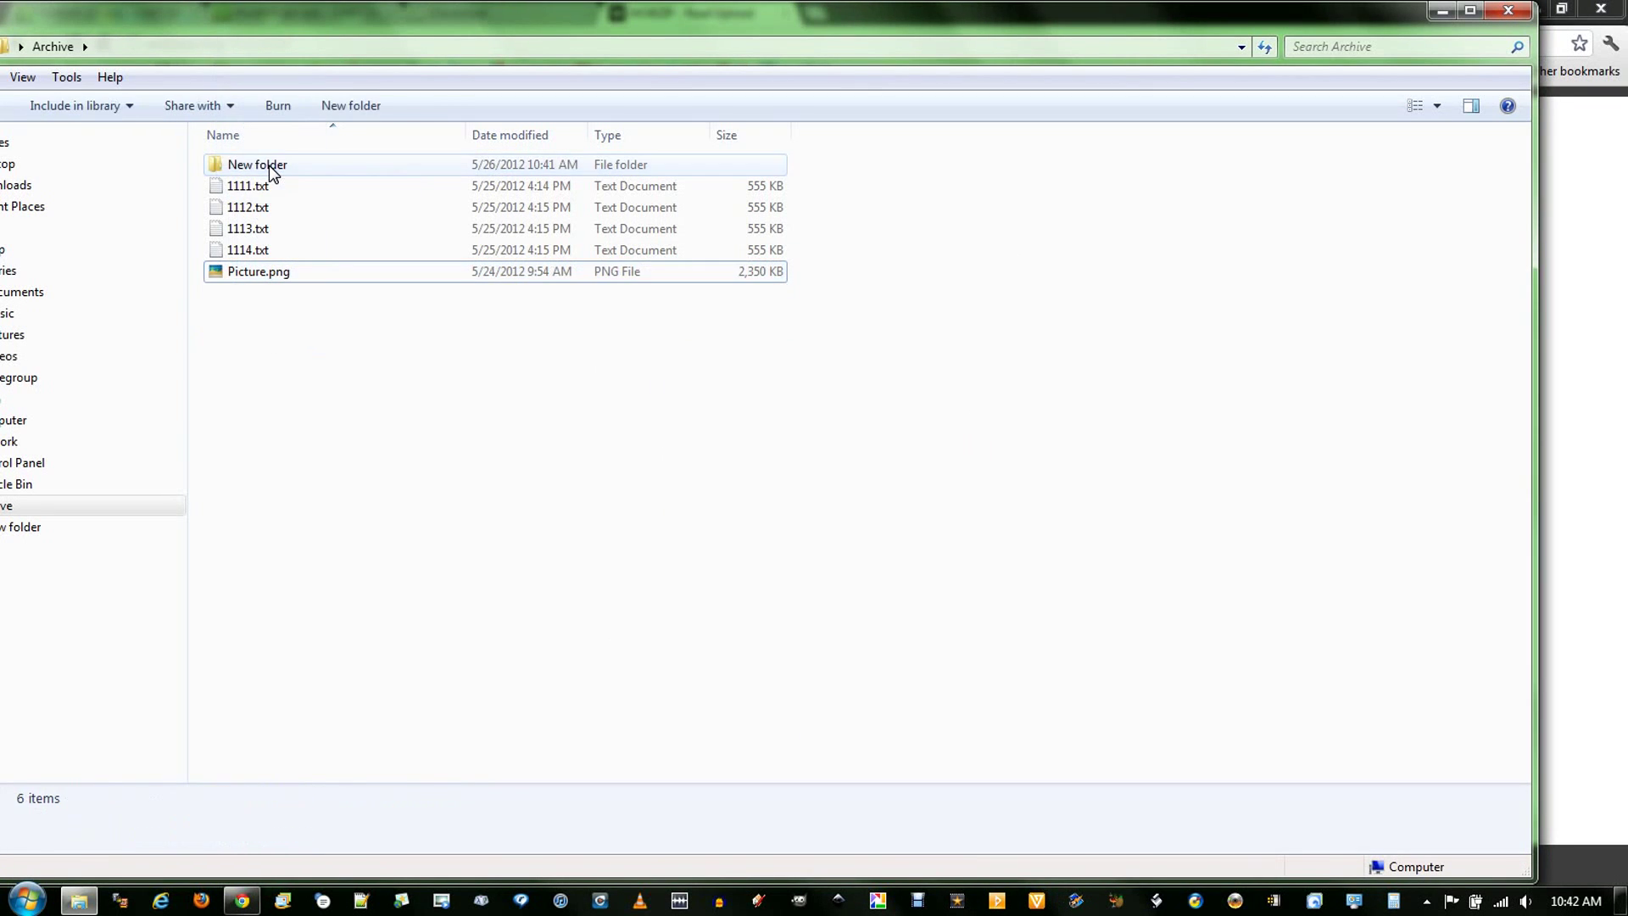
# - Inside New folder, use WinRAR Extract Here on Picture.part2.rar to restore Picture.png
pyautogui.doubleClick(272, 169)
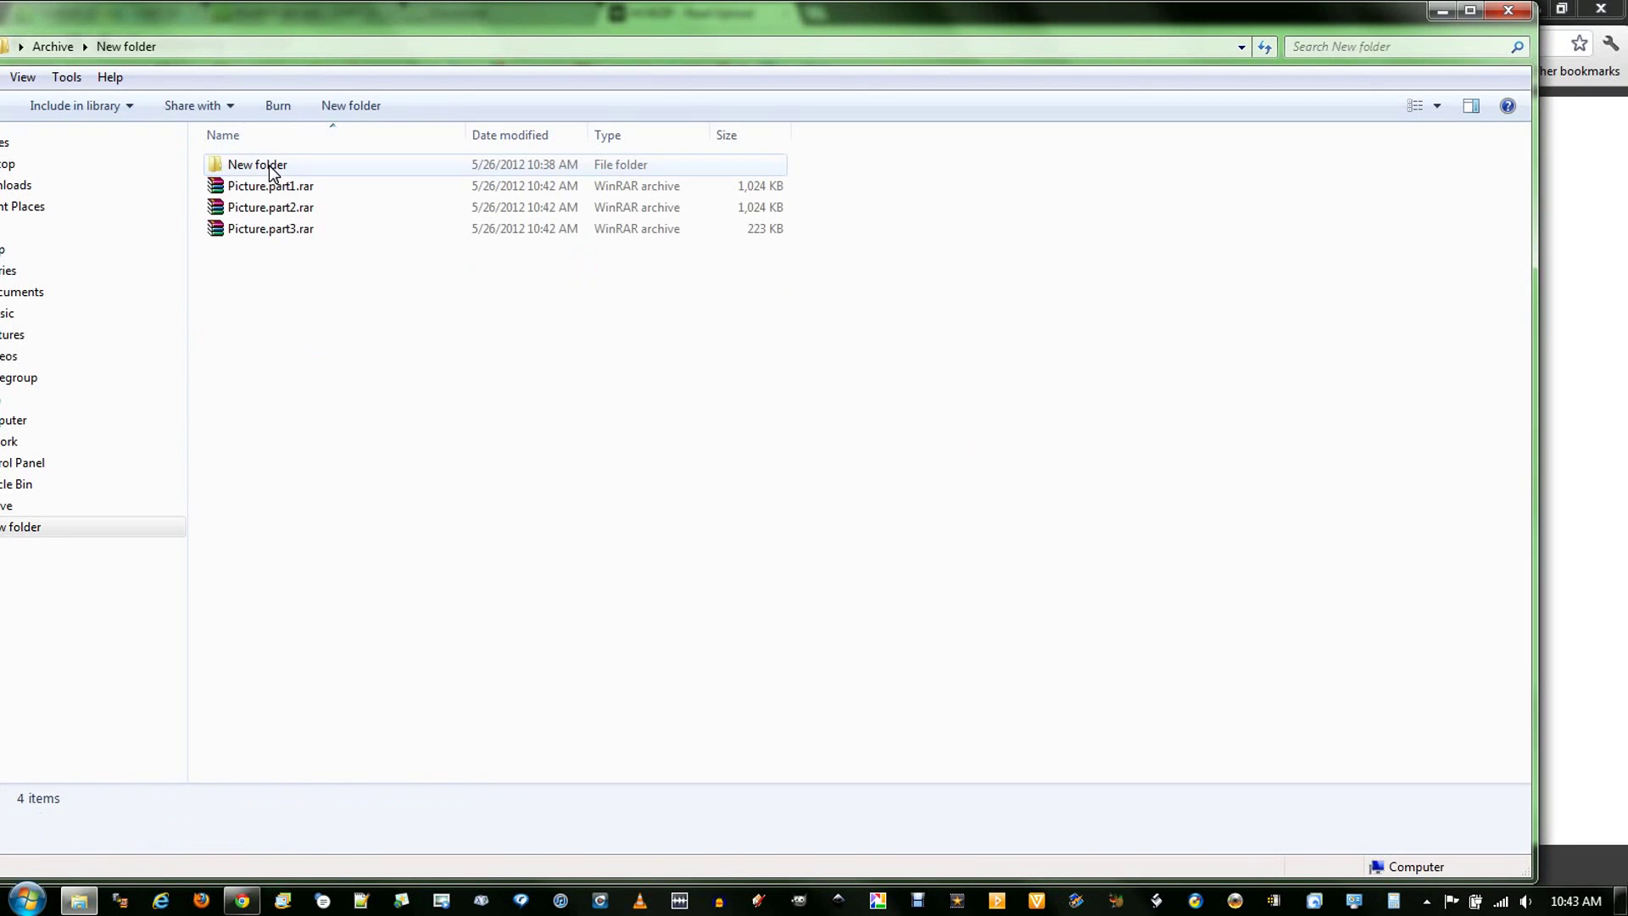
pyautogui.rightClick(283, 212)
pyautogui.moveTo(394, 256)
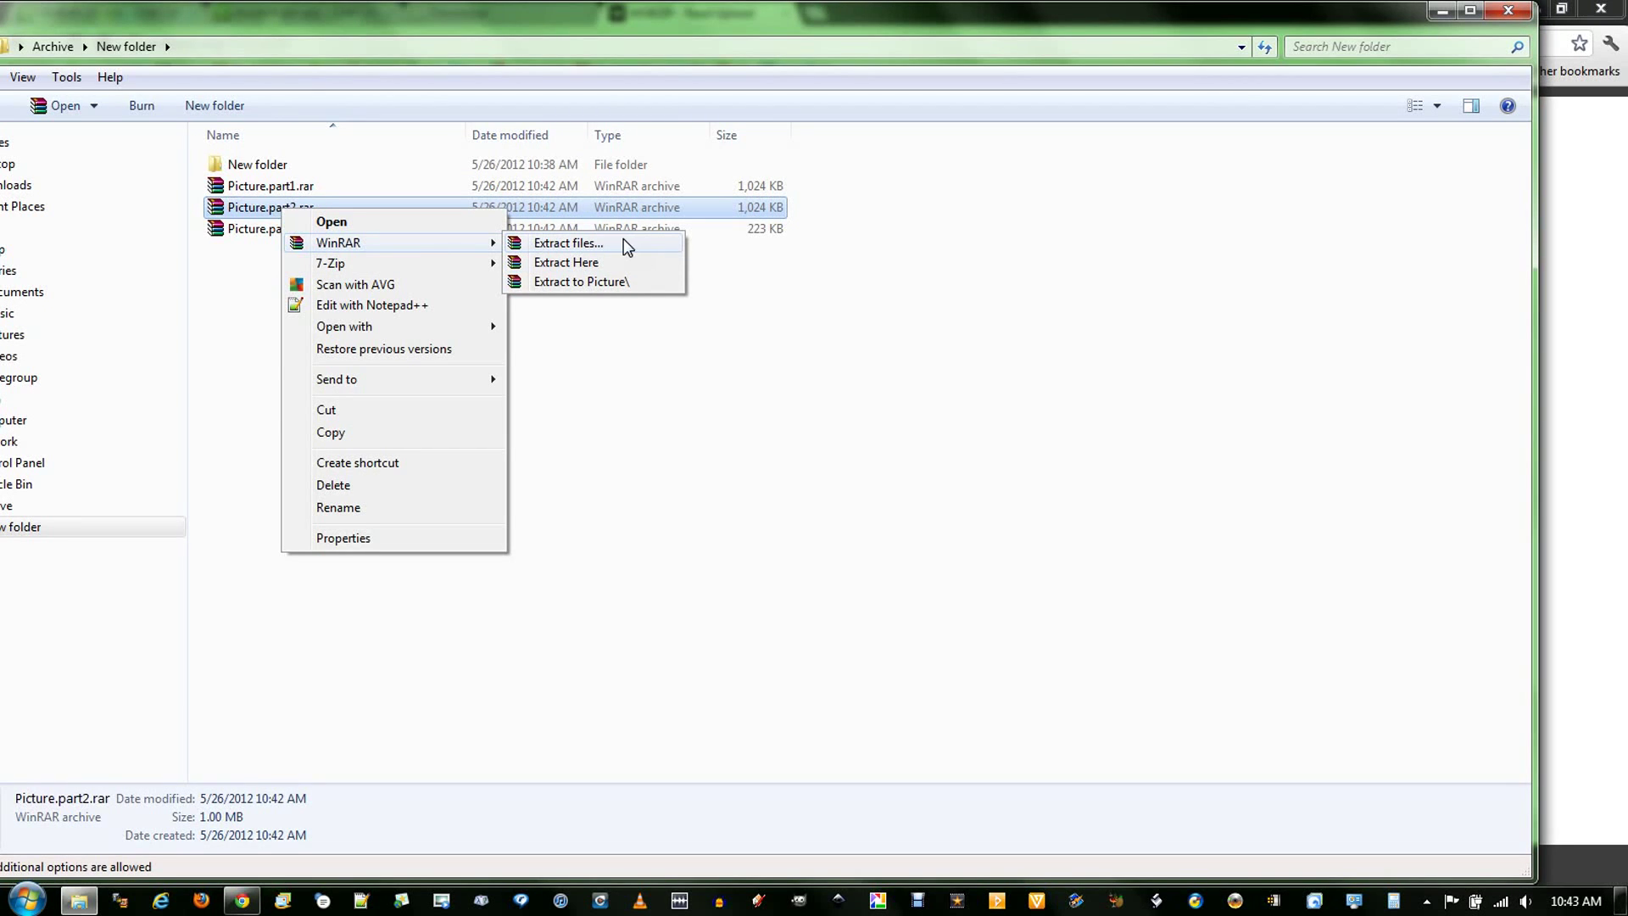
pyautogui.click(614, 267)
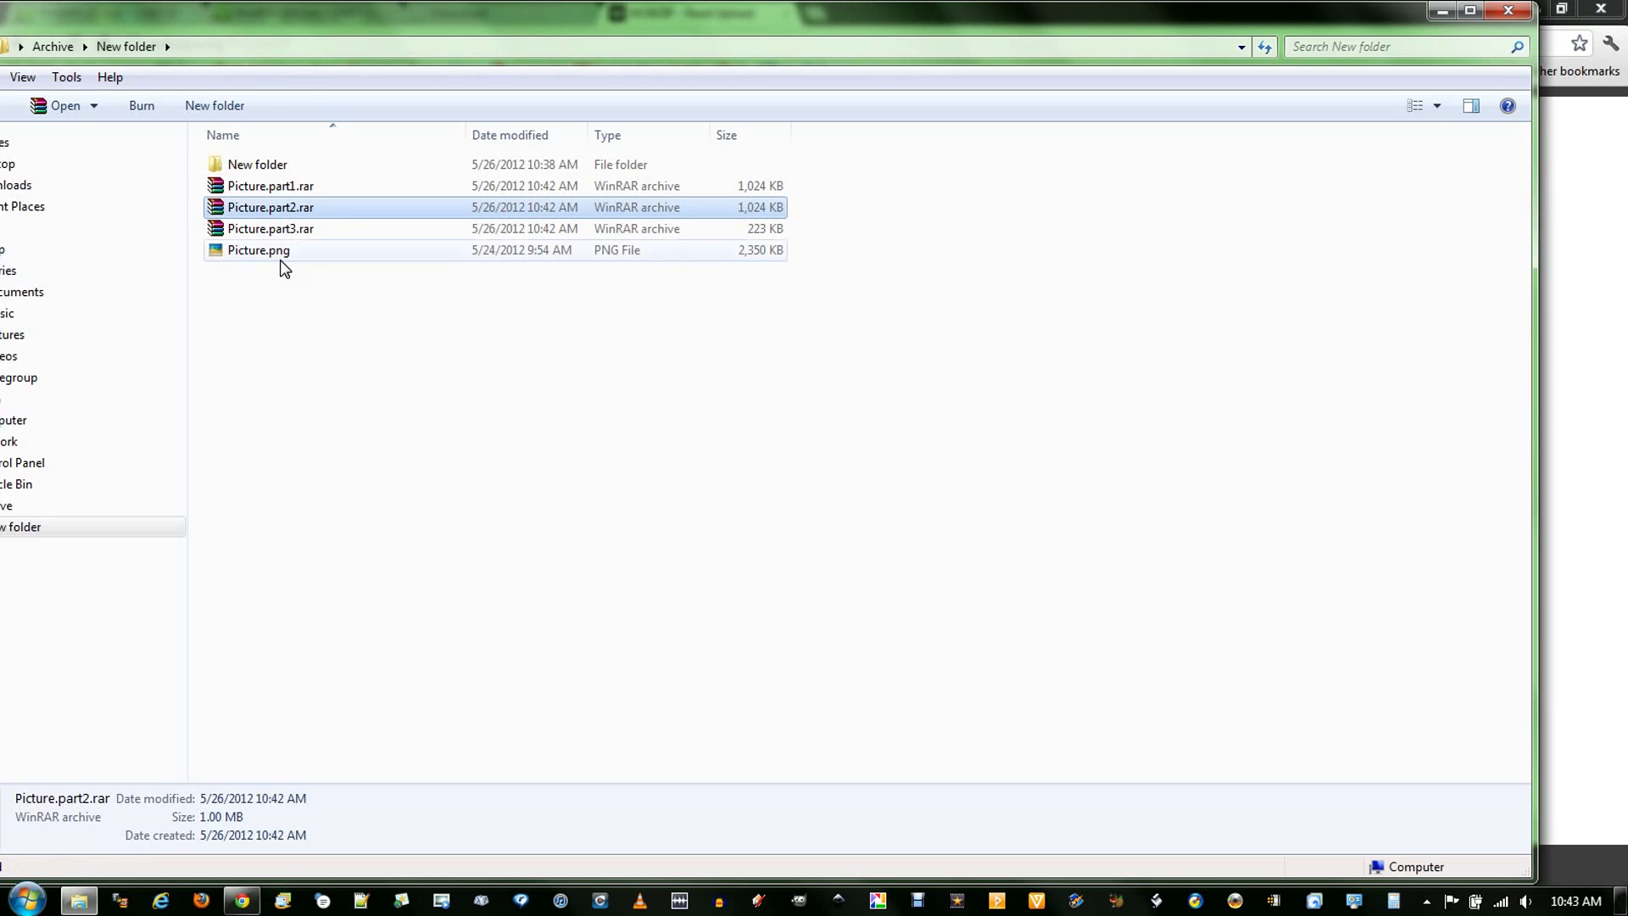
# - Delete Picture.png and its three RAR volumes from New folder, returning to the Archive folder
pyautogui.click(280, 250)
pyautogui.keyDown('shift'); pyautogui.click(288, 186); pyautogui.keyUp('shift')
pyautogui.press('Delete')
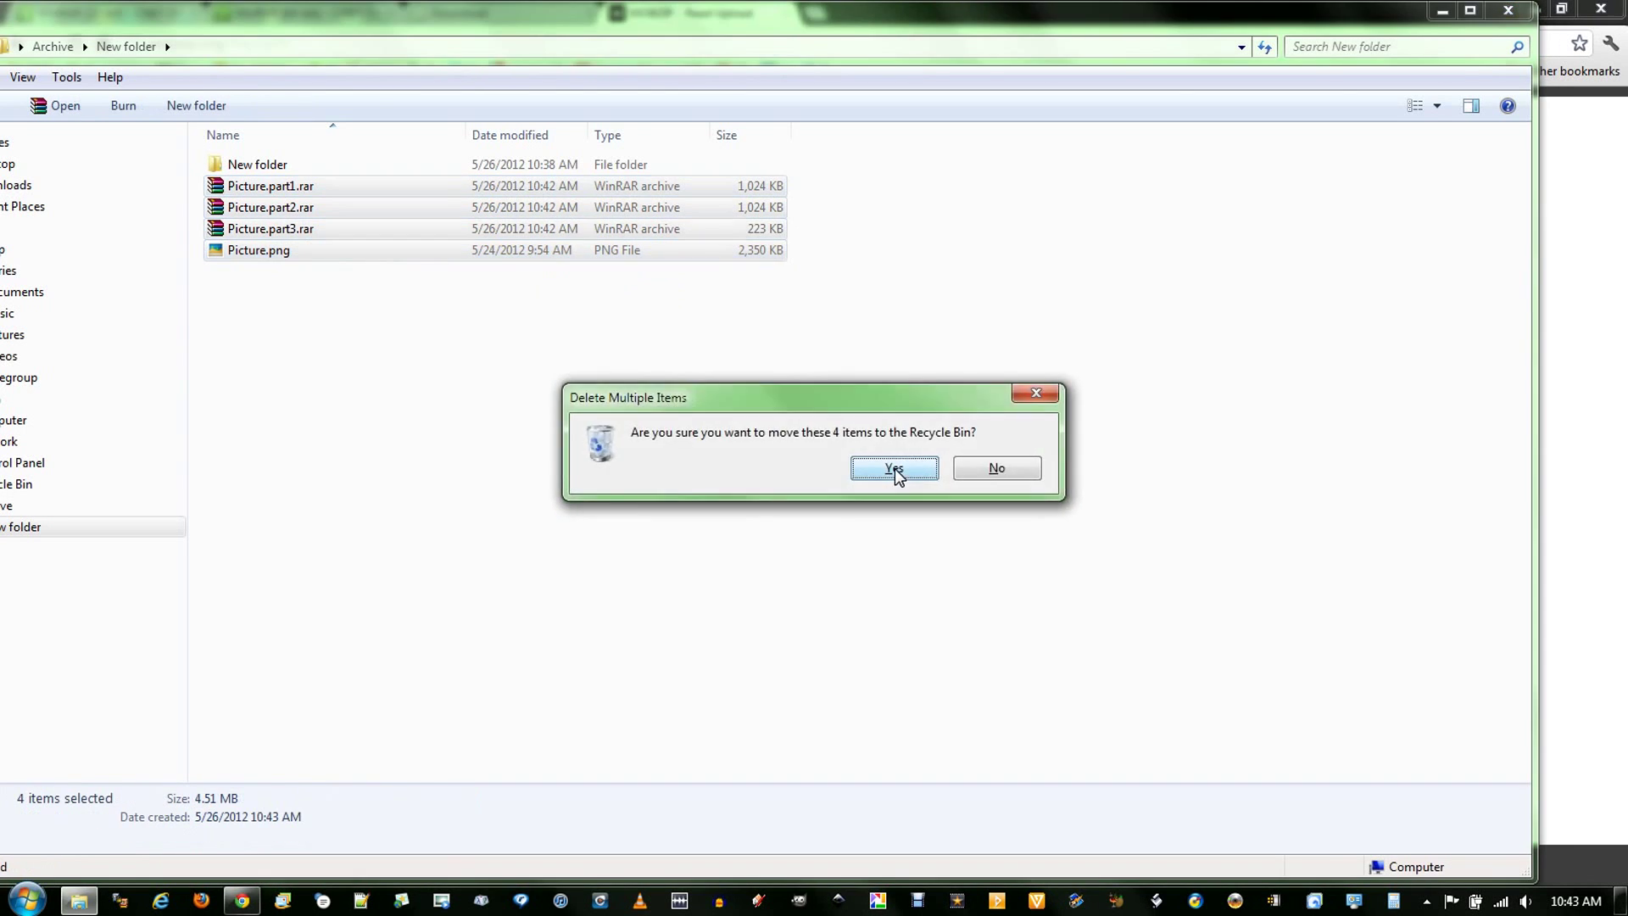
pyautogui.click(894, 469)
pyautogui.click(29, 508)
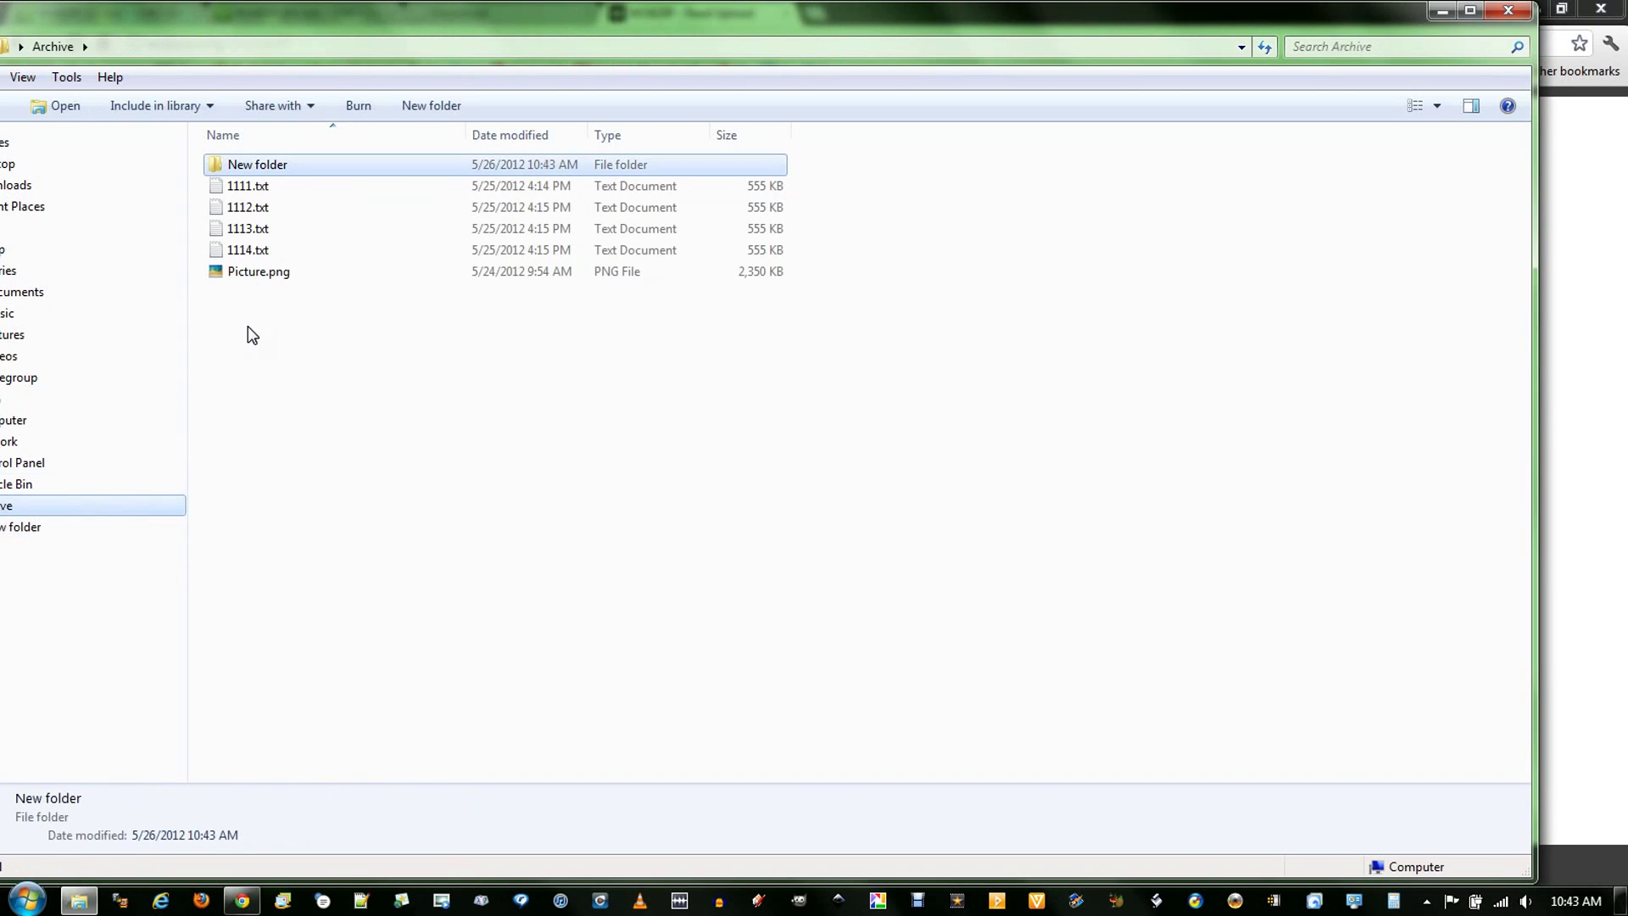
# - Pack 1111.txt through 1114.txt into Archive.rar with WinRAR's default settings
pyautogui.click(293, 179)
pyautogui.keyDown('shift'); pyautogui.click(280, 250); pyautogui.keyUp('shift')
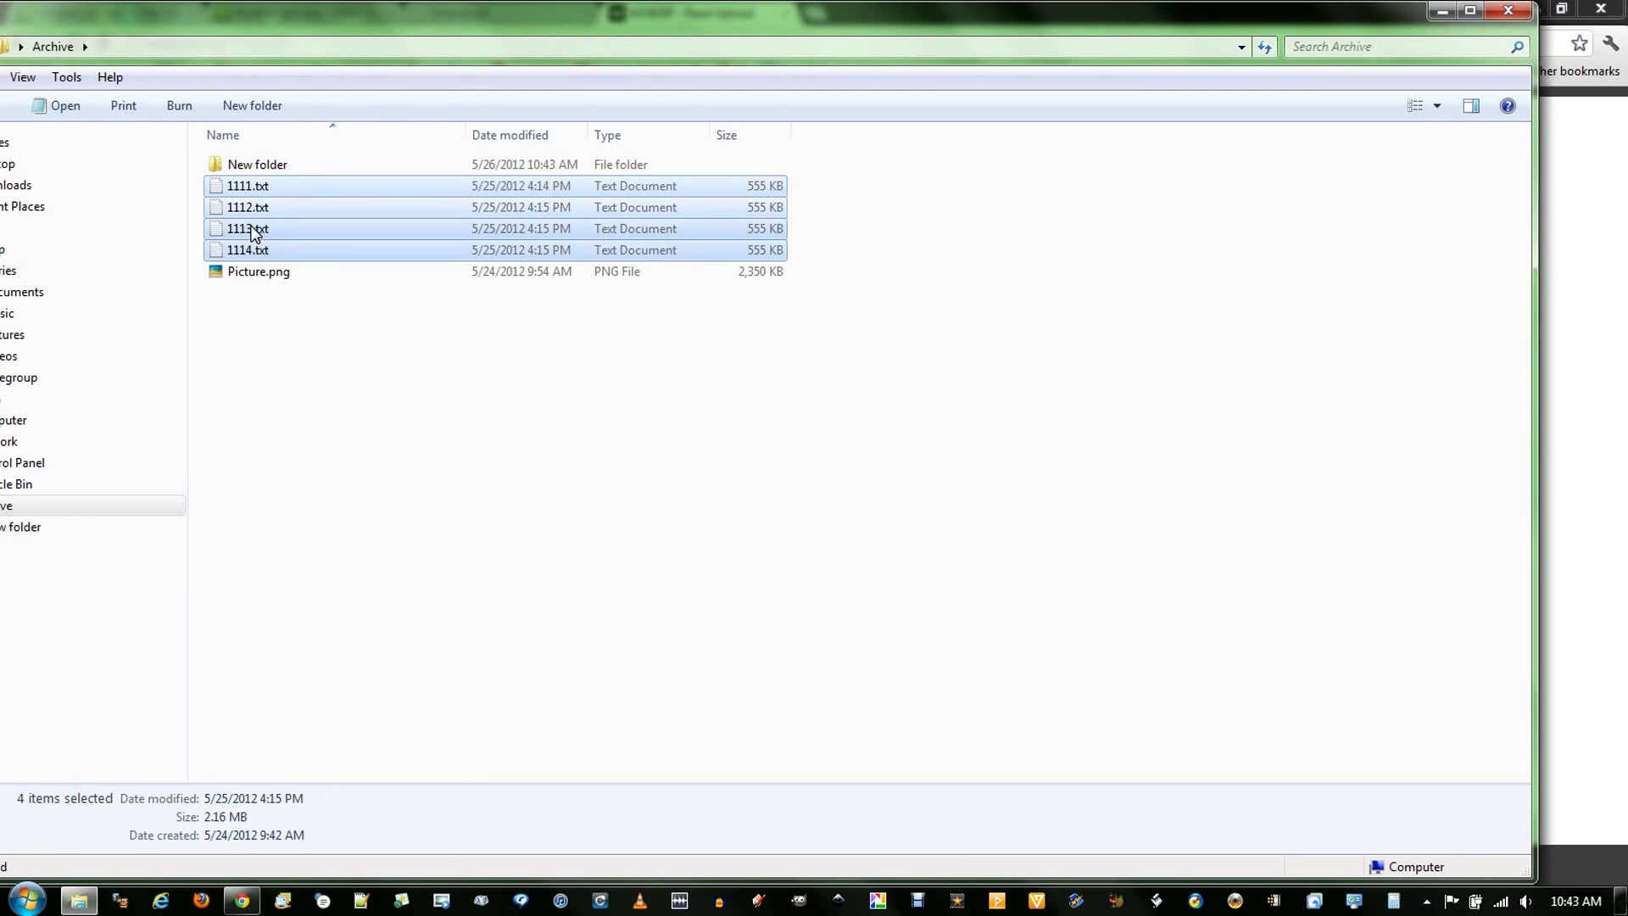
pyautogui.rightClick(246, 213)
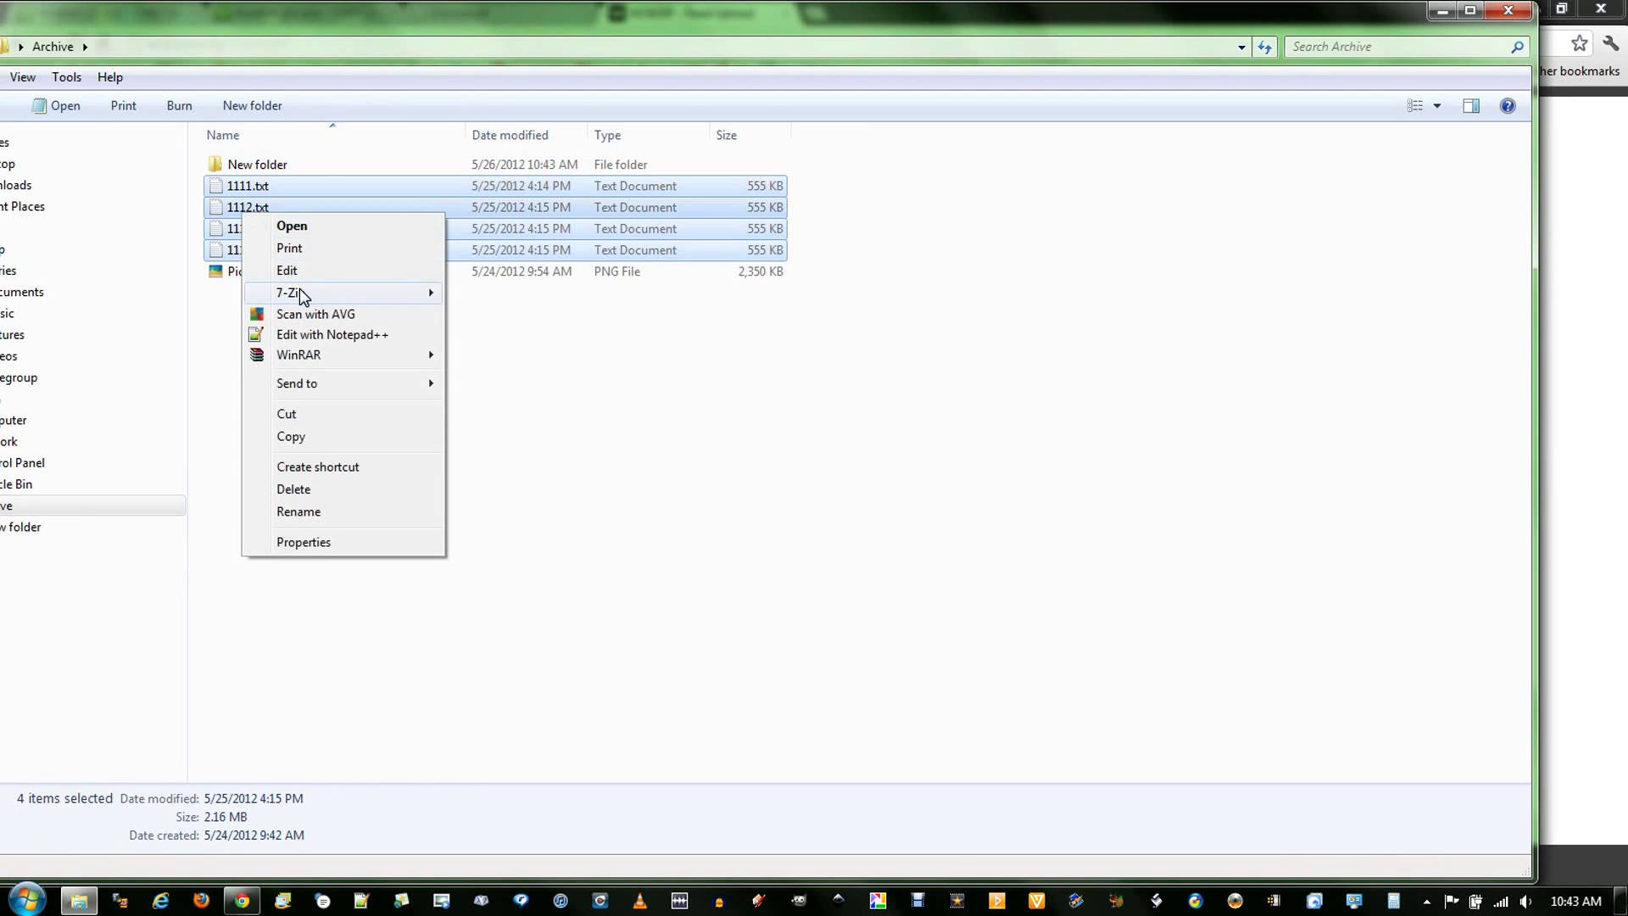
pyautogui.moveTo(309, 351)
pyautogui.click(515, 355)
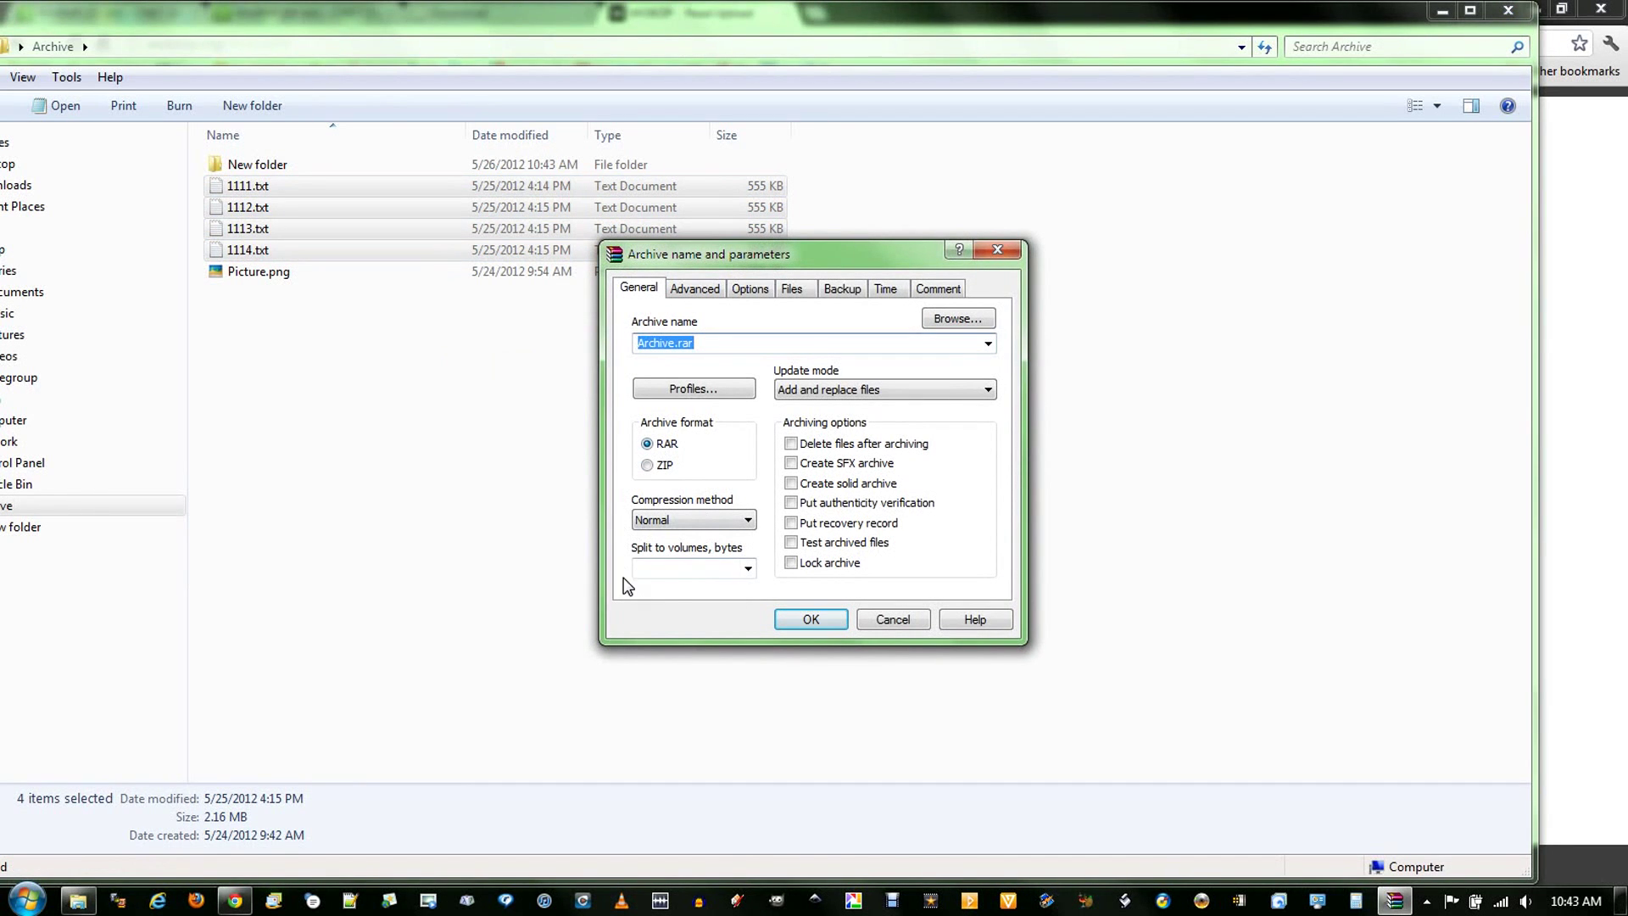
pyautogui.click(809, 619)
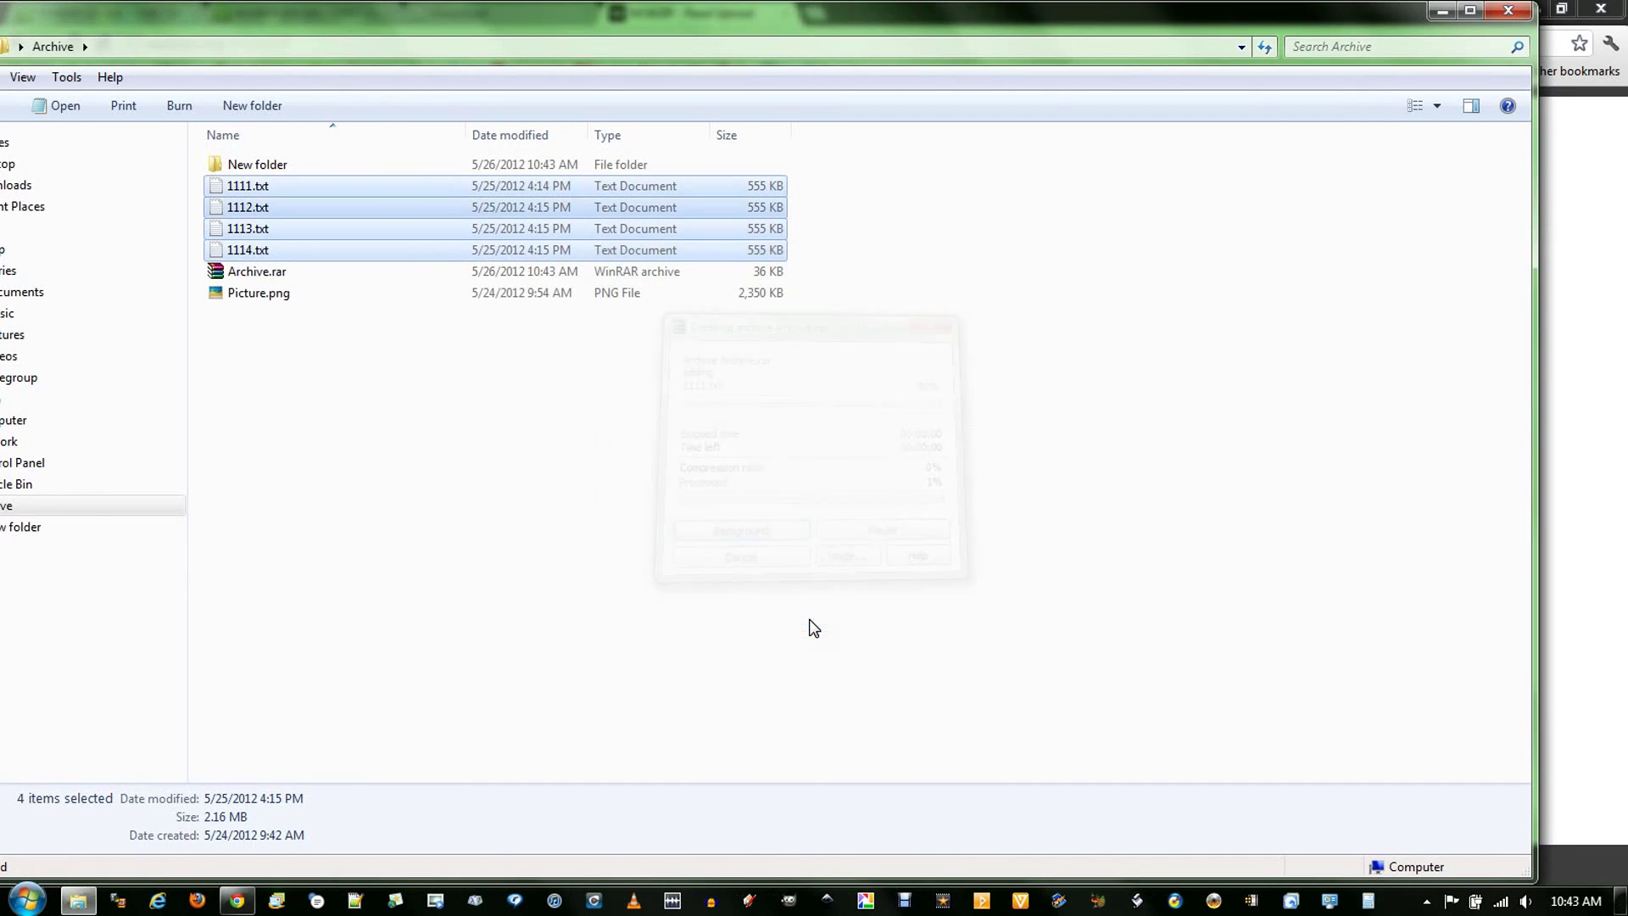
# - Move Archive.rar into New folder and extract it there
pyautogui.click(283, 290)
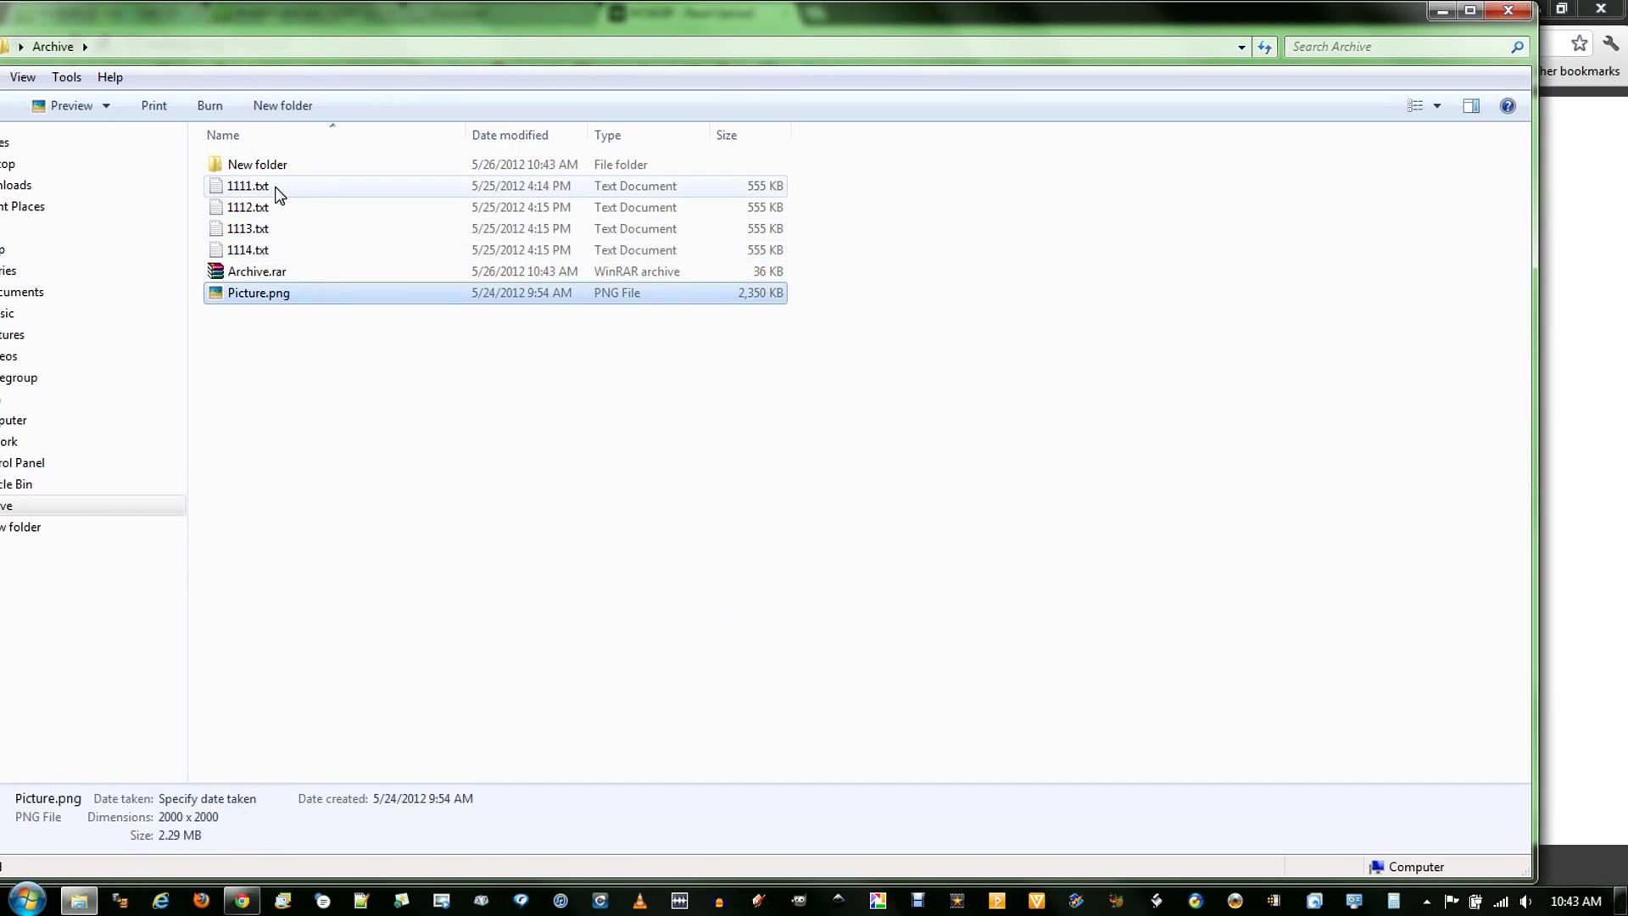
pyautogui.click(266, 274)
pyautogui.moveTo(268, 267); pyautogui.dragTo(273, 169)
pyautogui.doubleClick(255, 166)
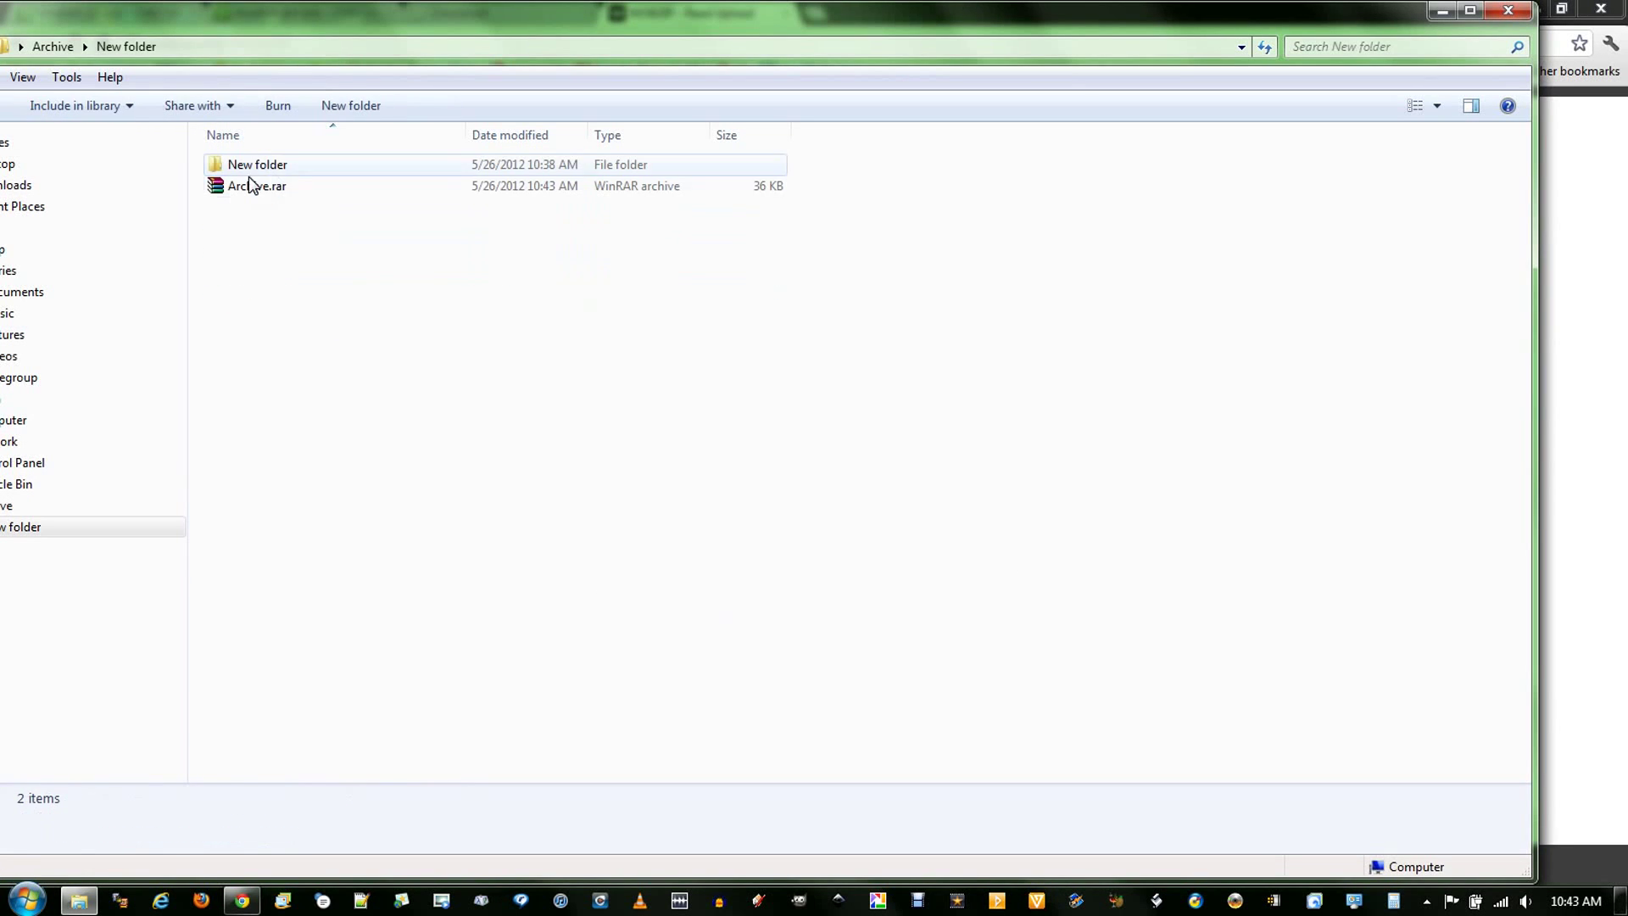
pyautogui.rightClick(235, 188)
pyautogui.moveTo(285, 219)
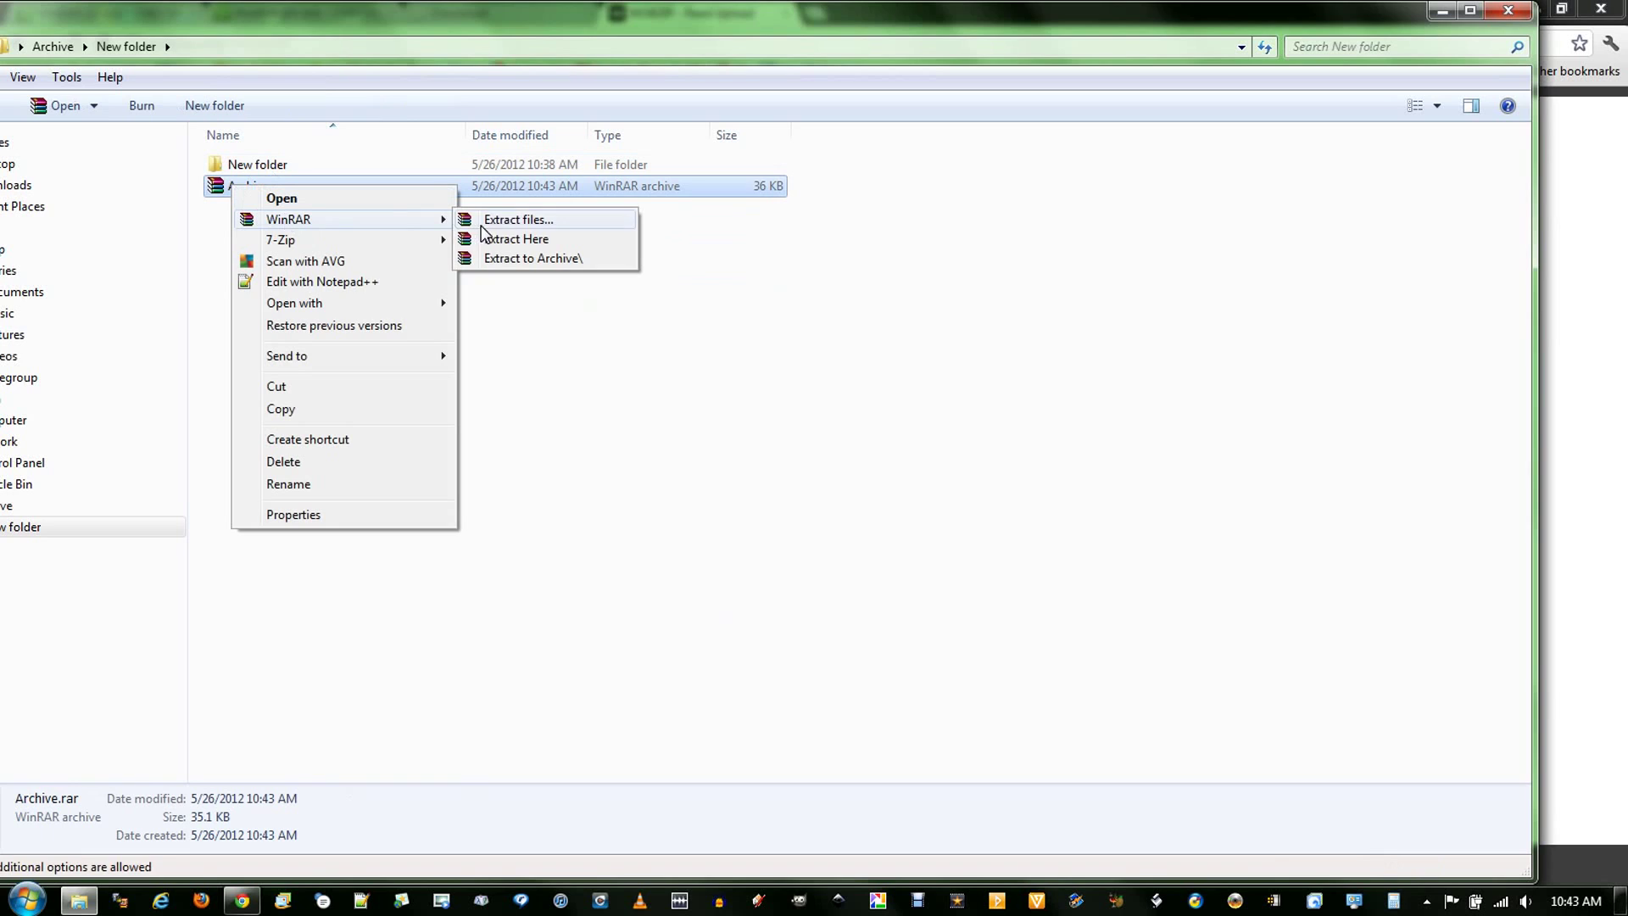
pyautogui.click(520, 240)
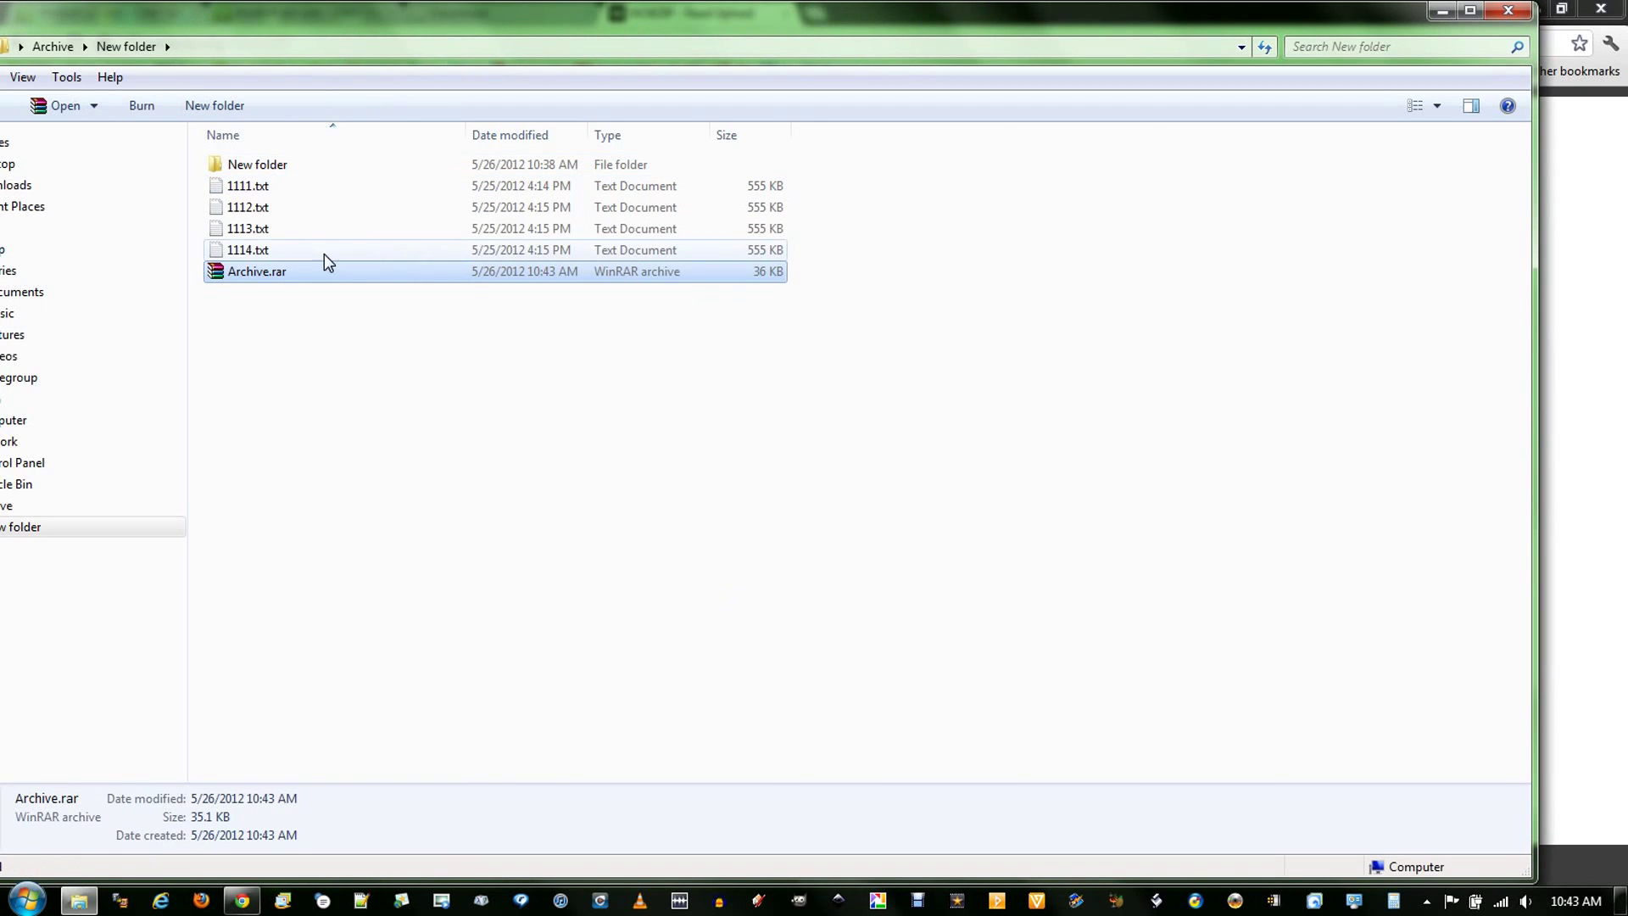
# - Delete Archive.rar and its extracted text files from New folder, then return to Archive
pyautogui.keyDown('shift'); pyautogui.click(258, 189); pyautogui.keyUp('shift')
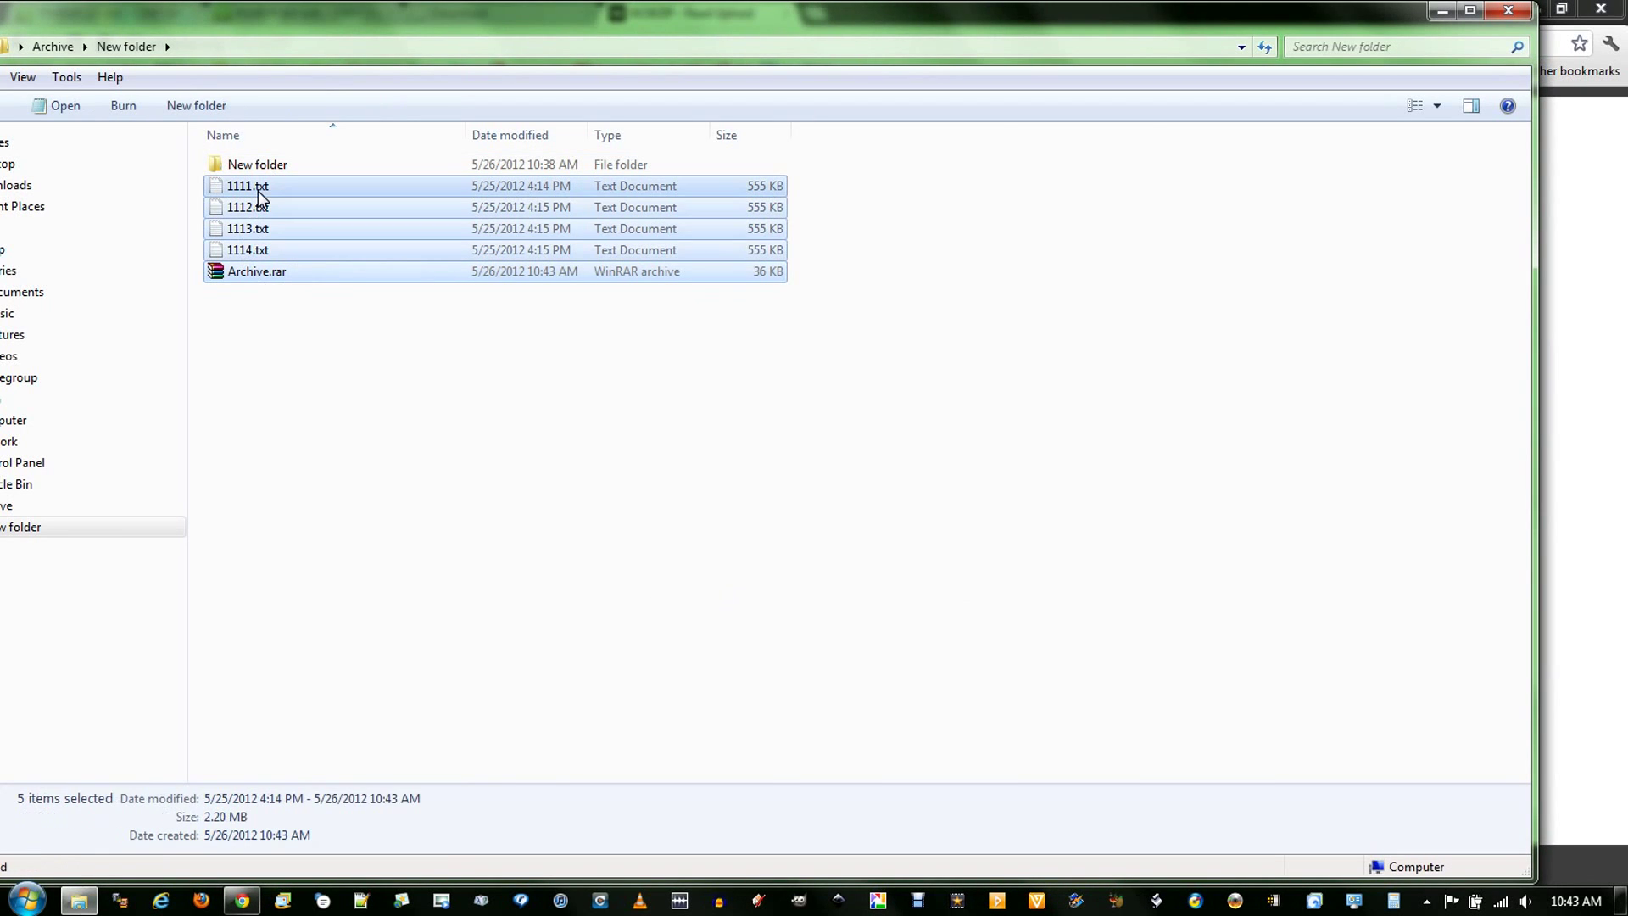
pyautogui.press('Delete')
pyautogui.click(892, 468)
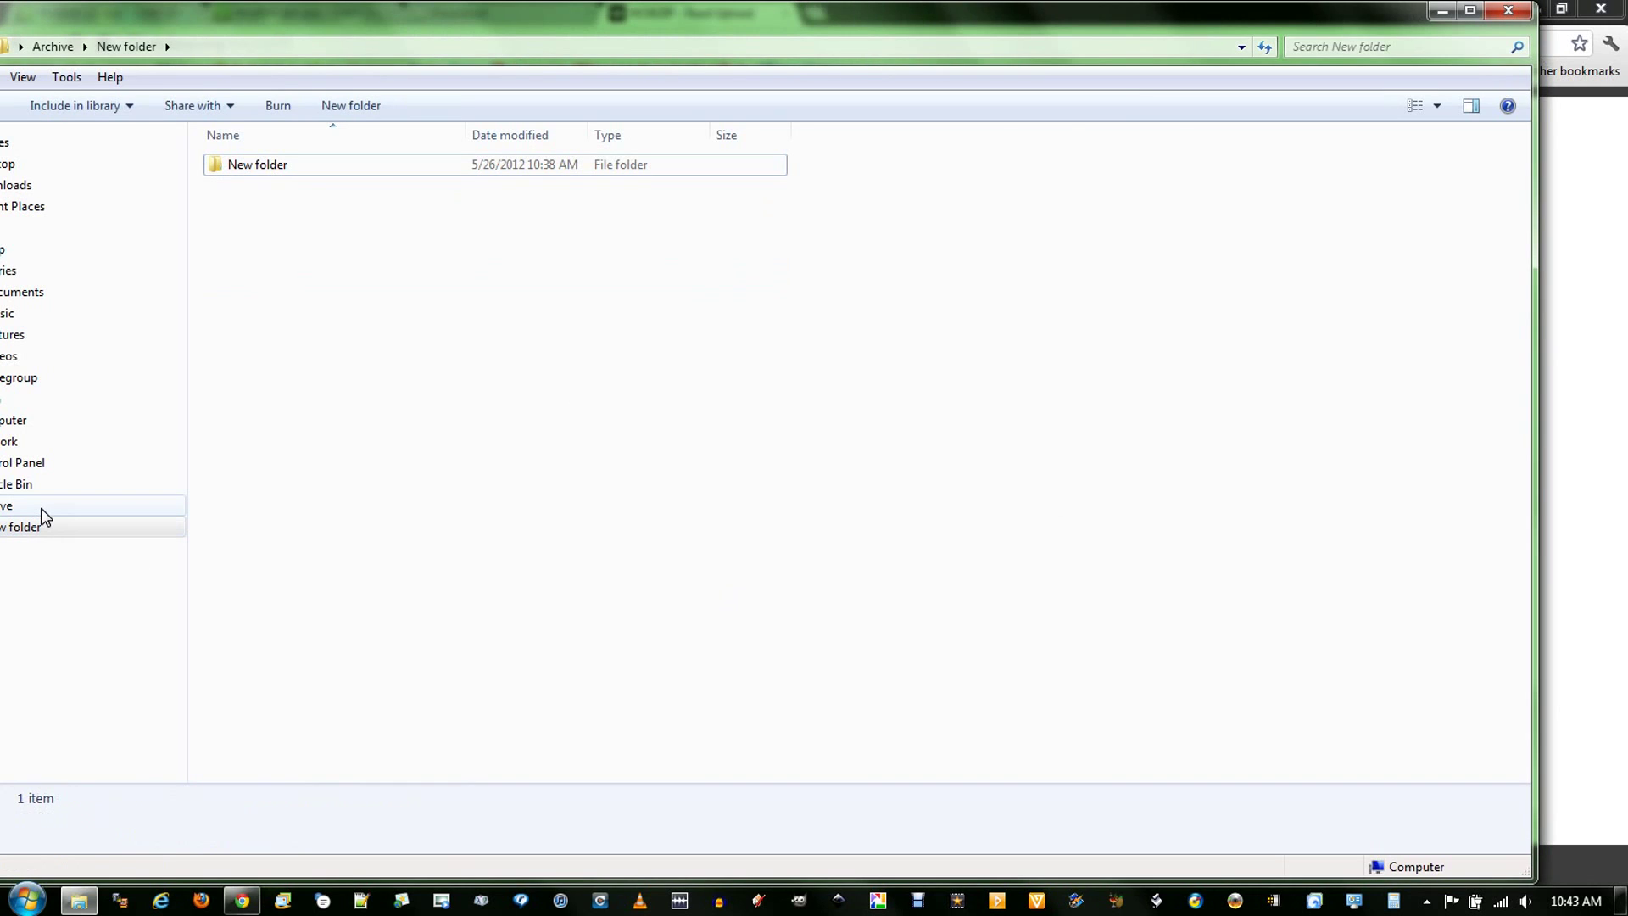
pyautogui.click(40, 508)
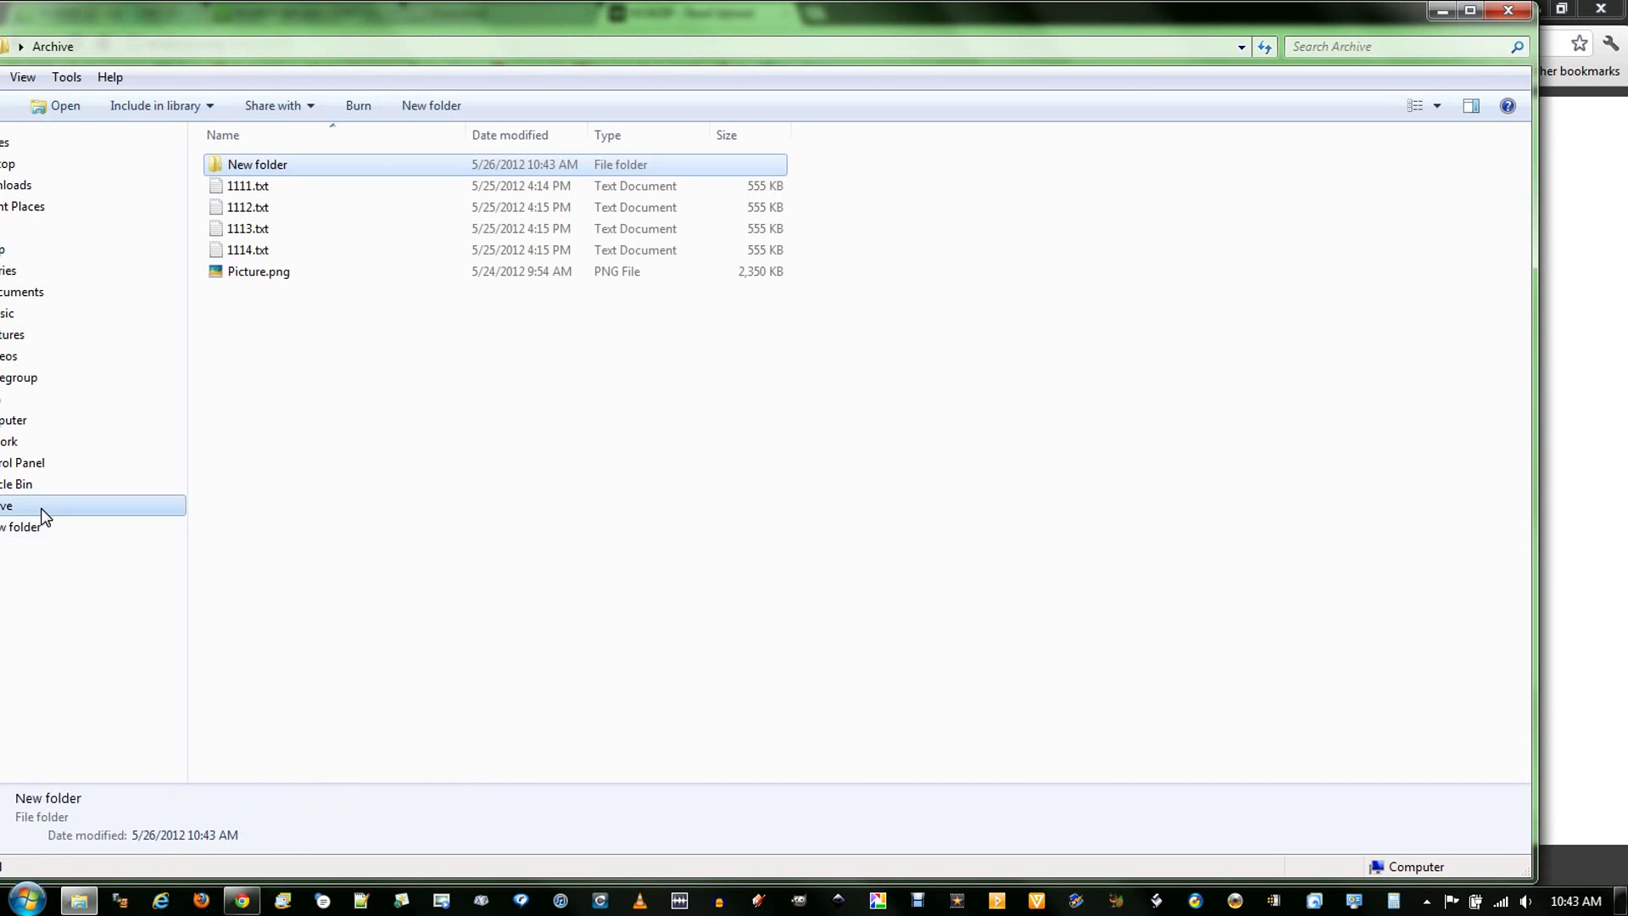
# - Use 7-Zip's Add to archive on 1111–1114.txt with tar format, creating Archive.tar
pyautogui.click(256, 190)
pyautogui.keyDown('shift'); pyautogui.click(270, 255); pyautogui.keyUp('shift')
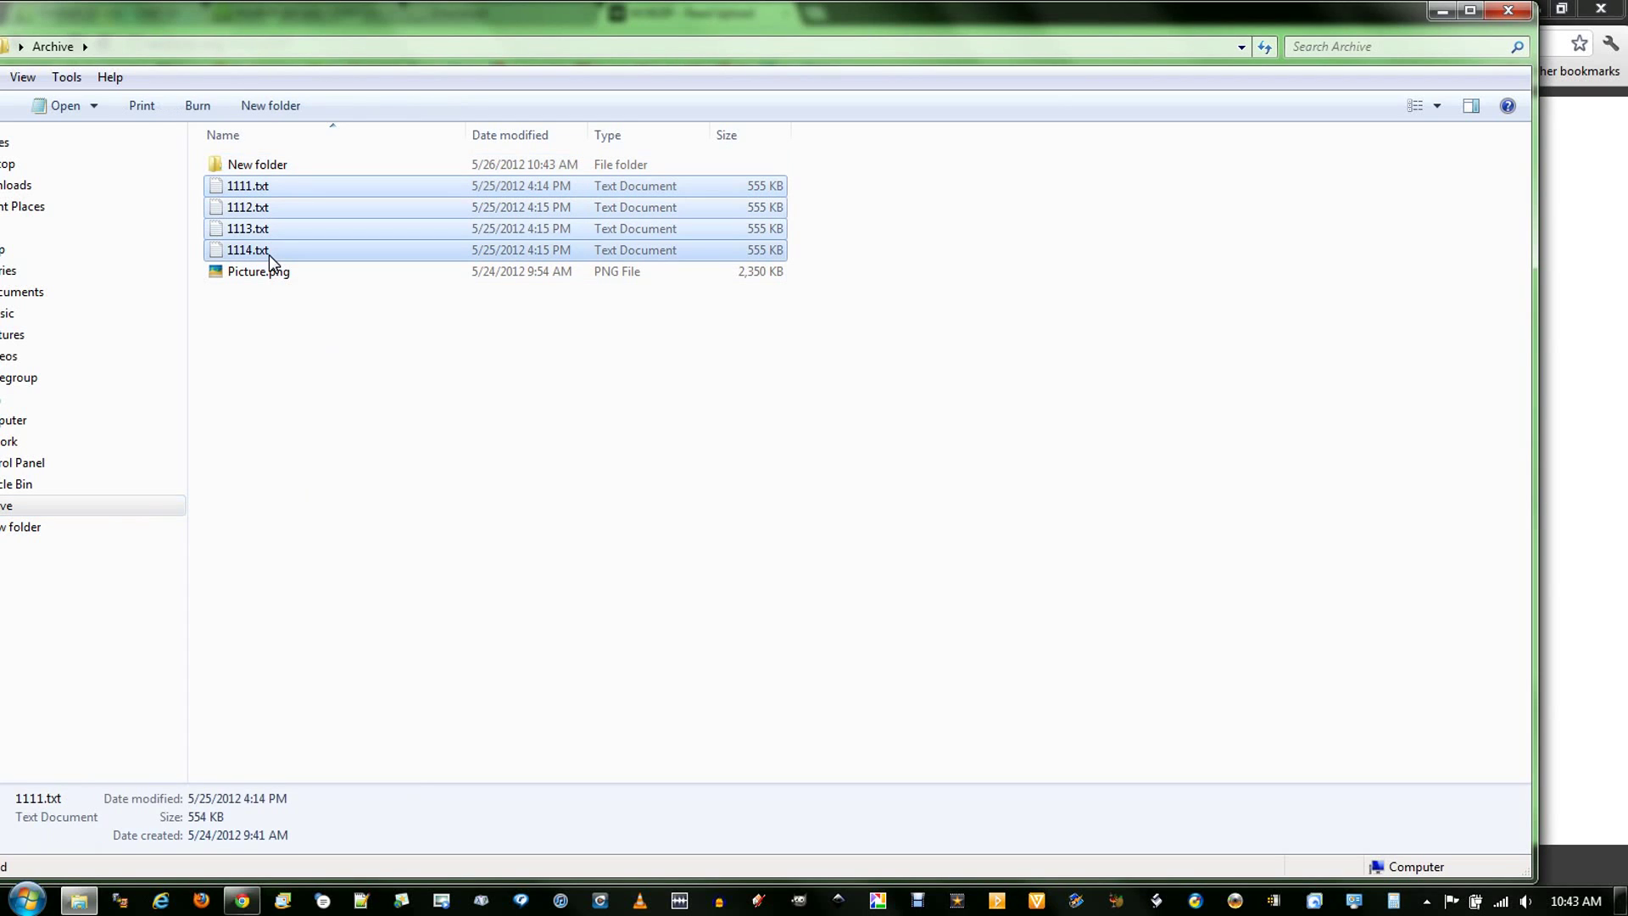
pyautogui.rightClick(252, 224)
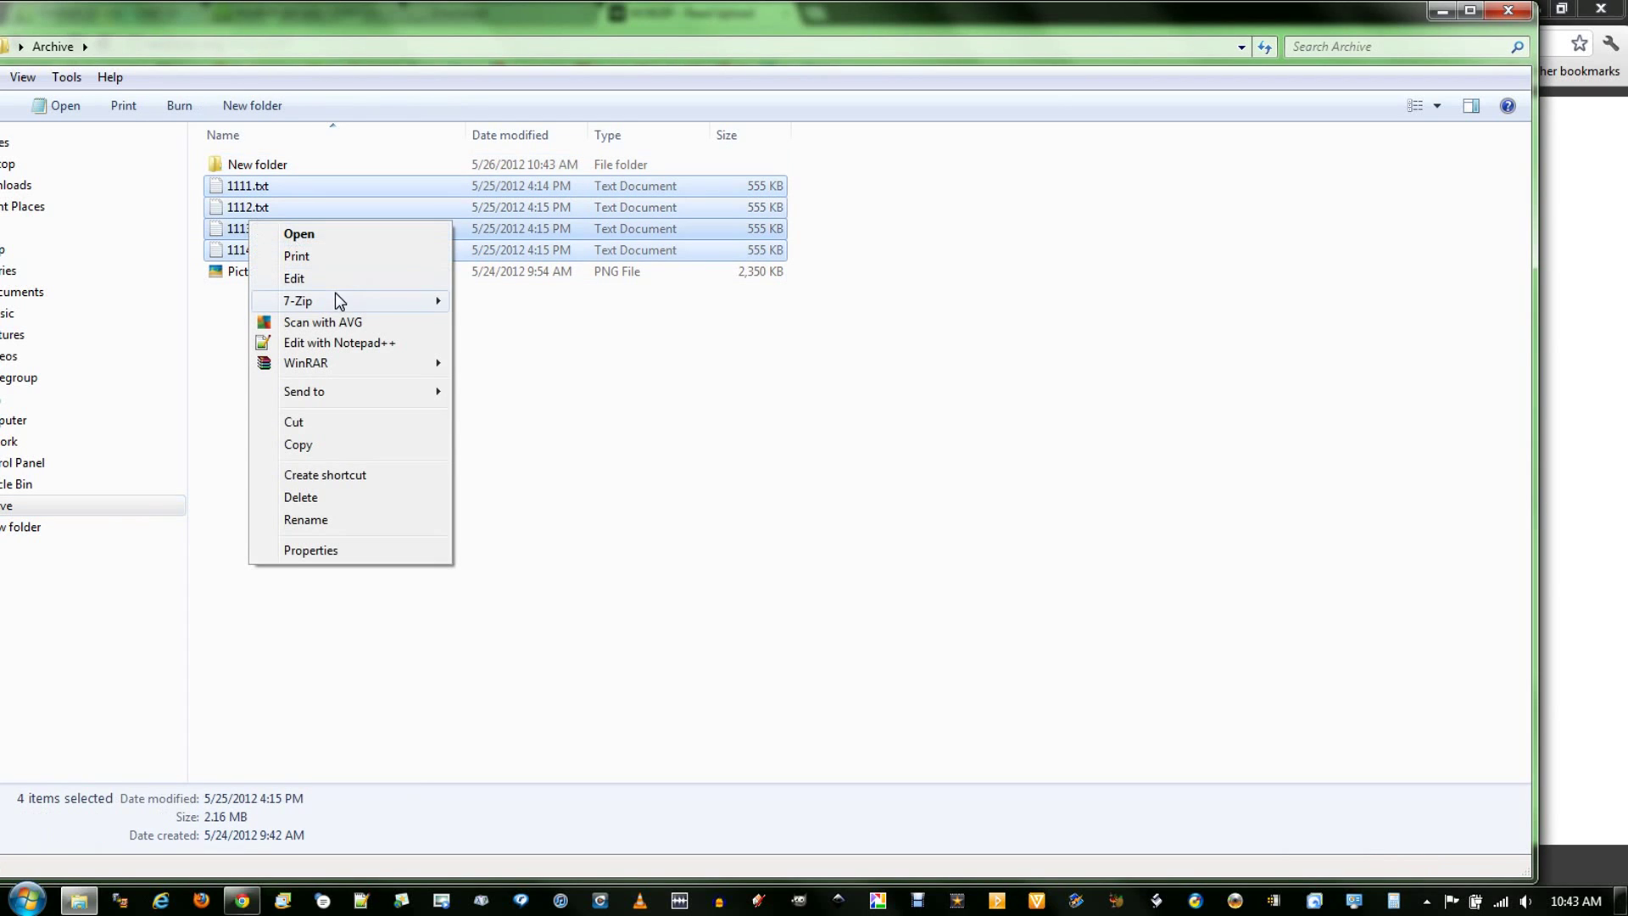
pyautogui.moveTo(337, 305)
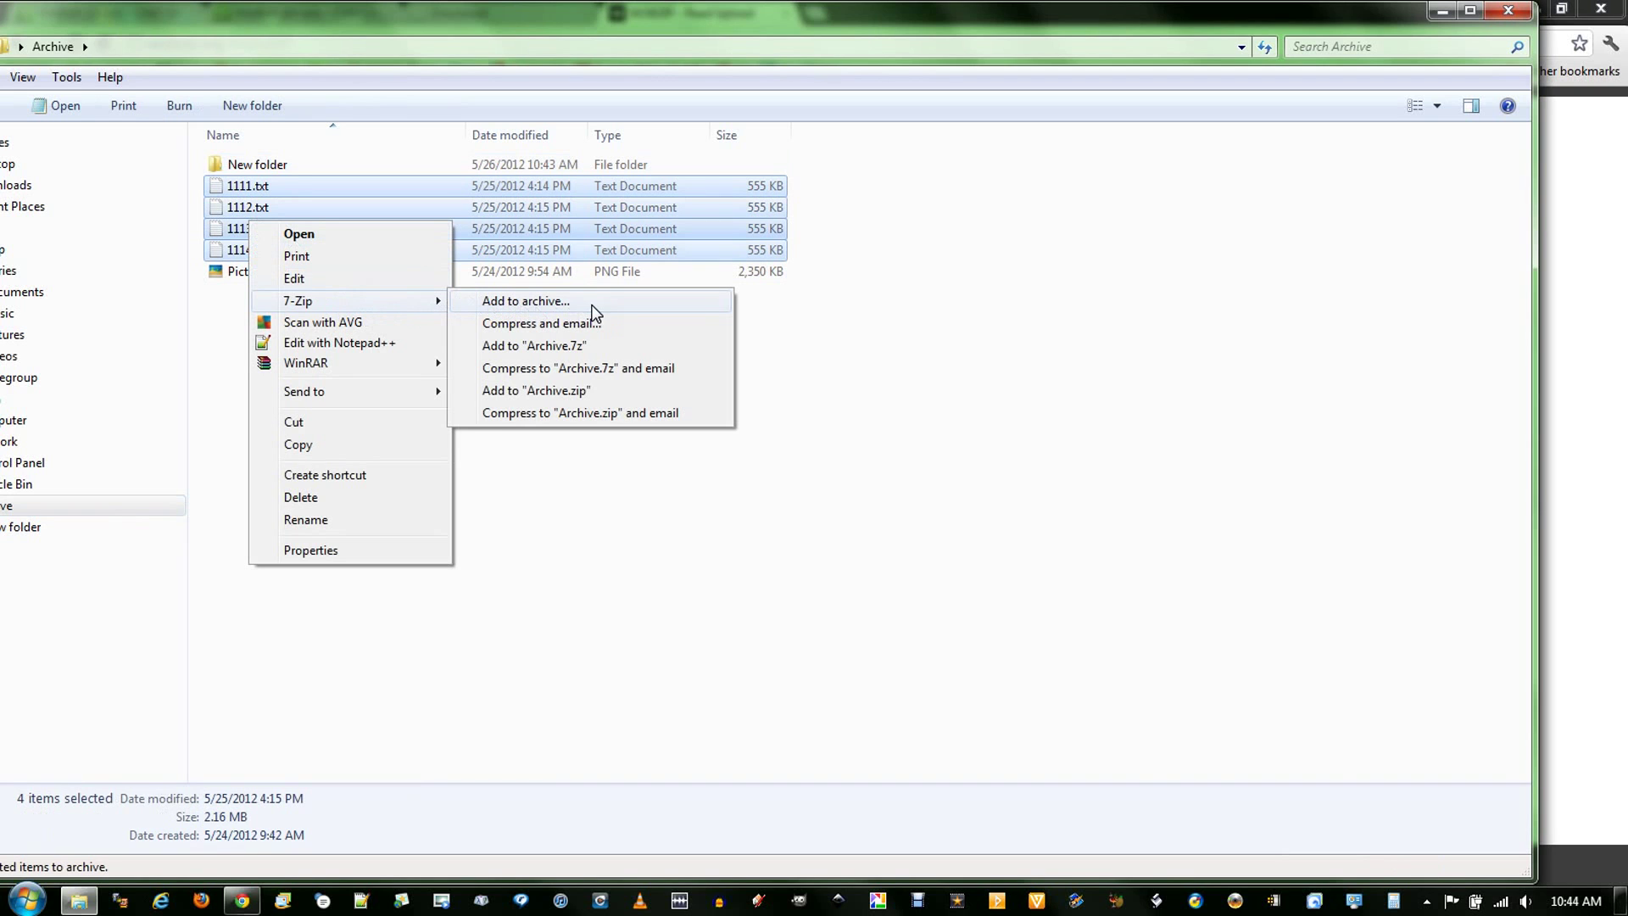
pyautogui.click(525, 301)
pyautogui.click(734, 264)
pyautogui.click(691, 296)
pyautogui.click(746, 263)
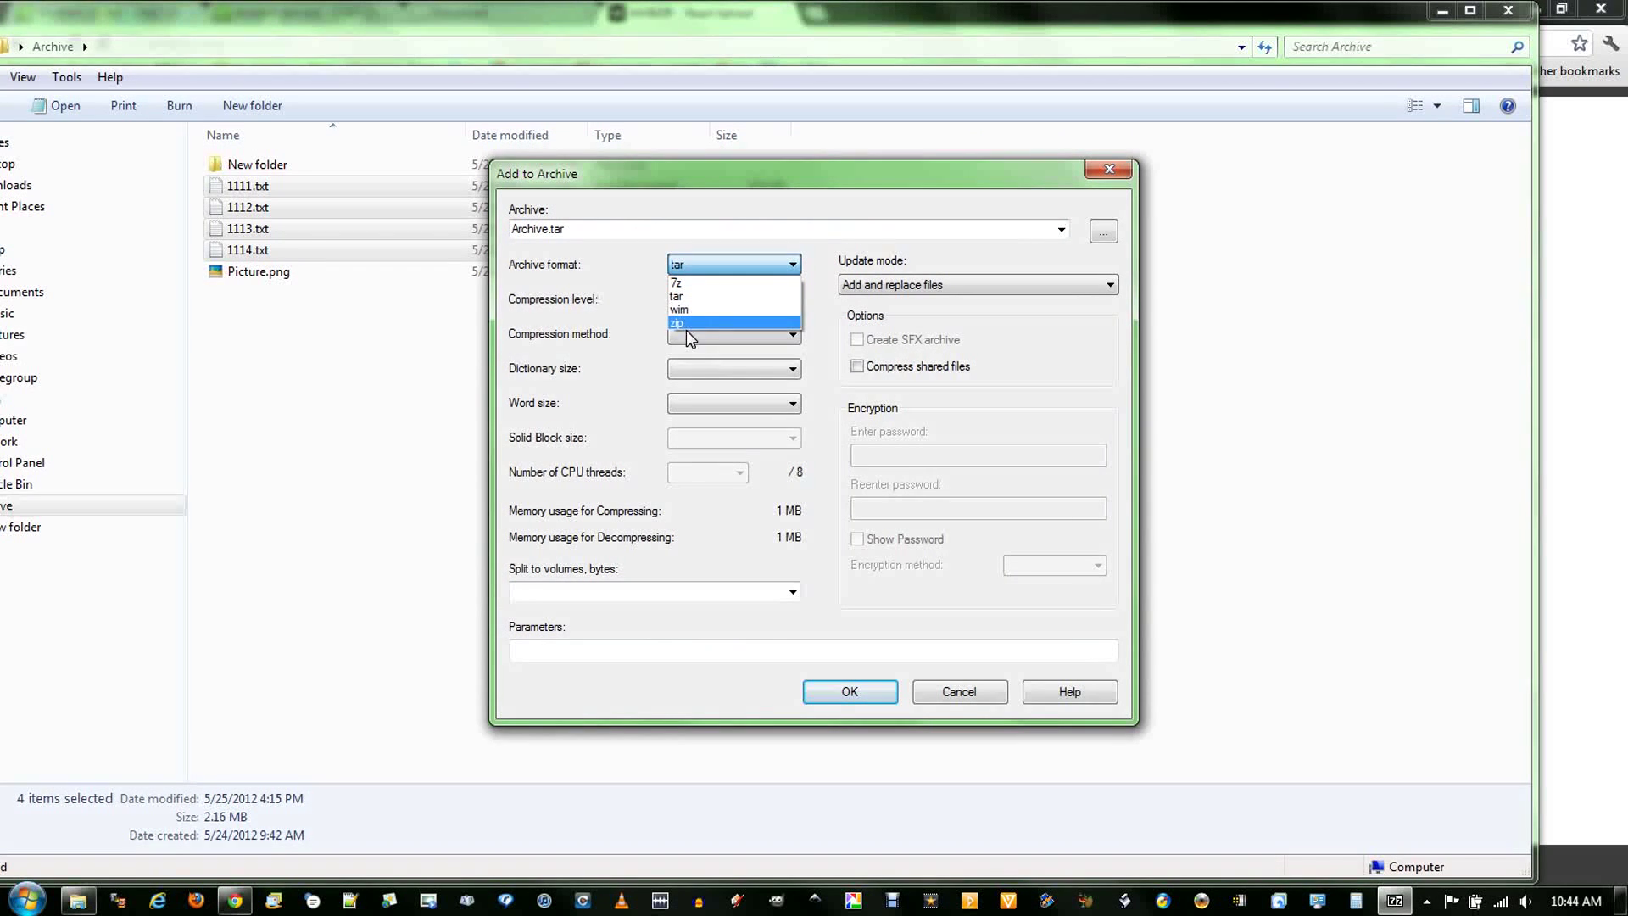
pyautogui.click(721, 296)
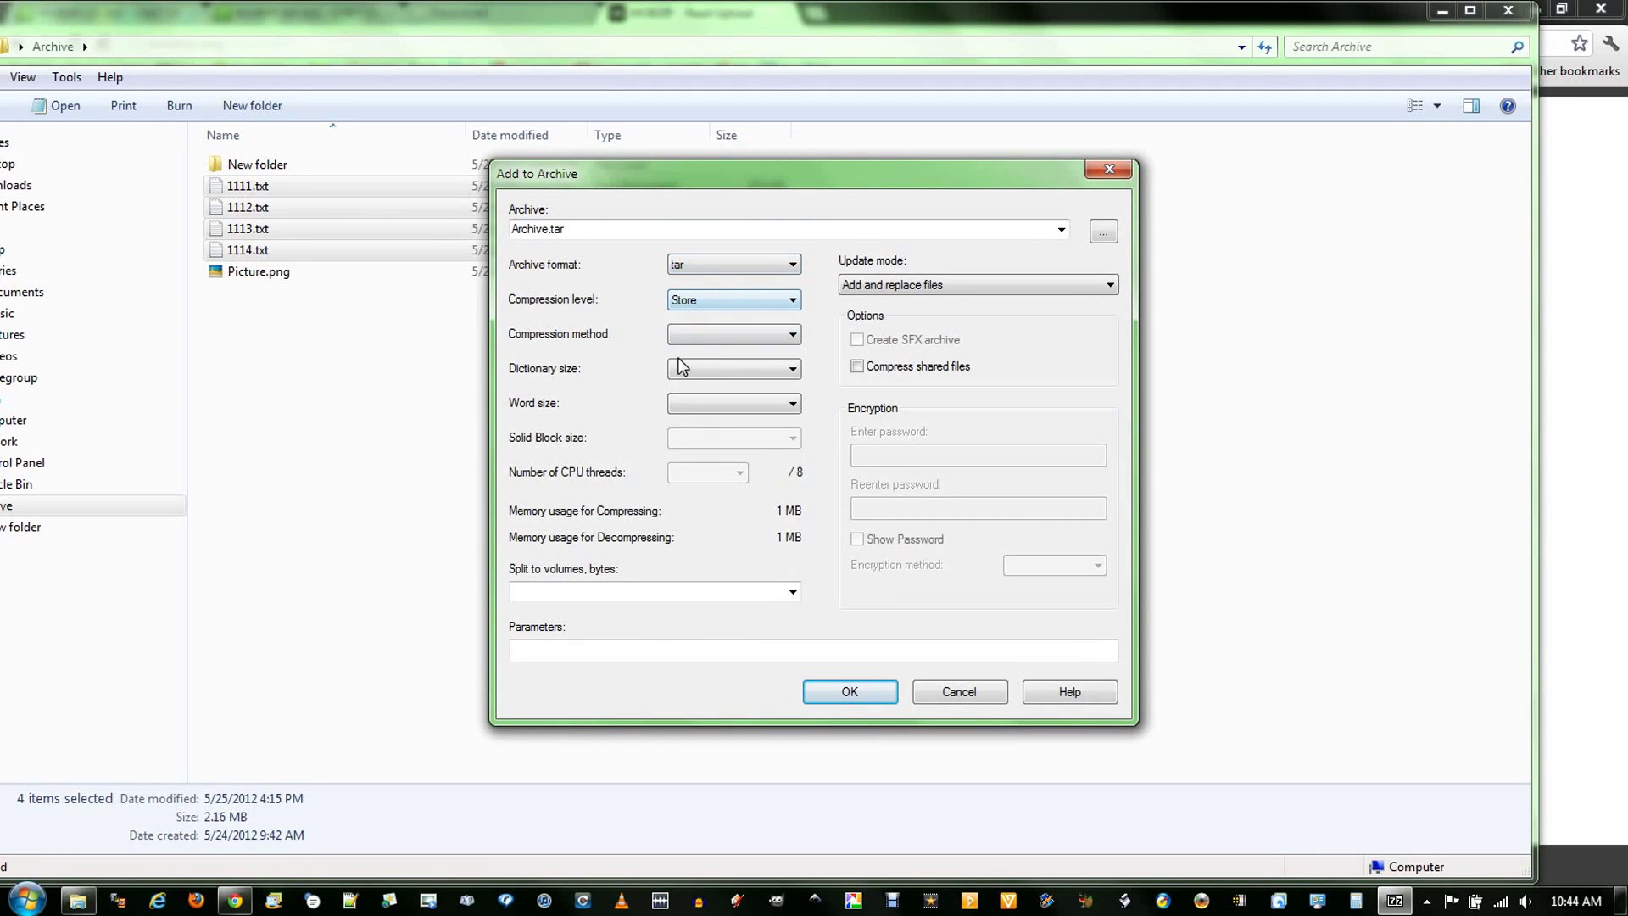
pyautogui.click(605, 587)
pyautogui.click(860, 692)
# - Move Archive.tar into New folder and extract it there with 7-Zip's Extract Here
pyautogui.click(252, 278)
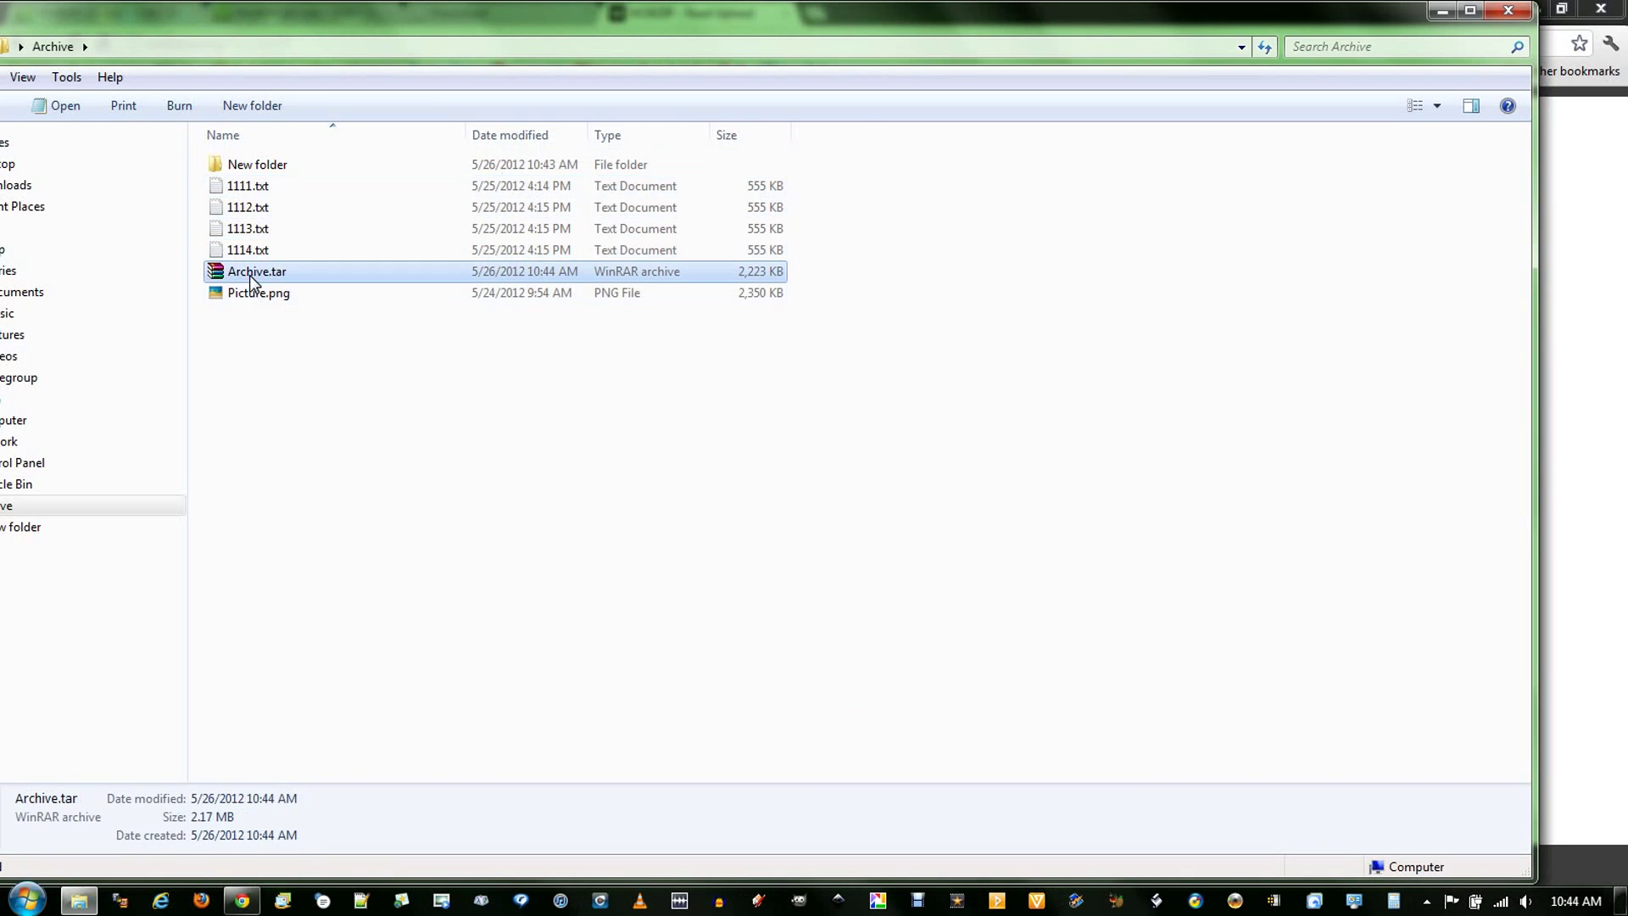
pyautogui.moveTo(250, 275); pyautogui.dragTo(285, 168)
pyautogui.doubleClick(285, 168)
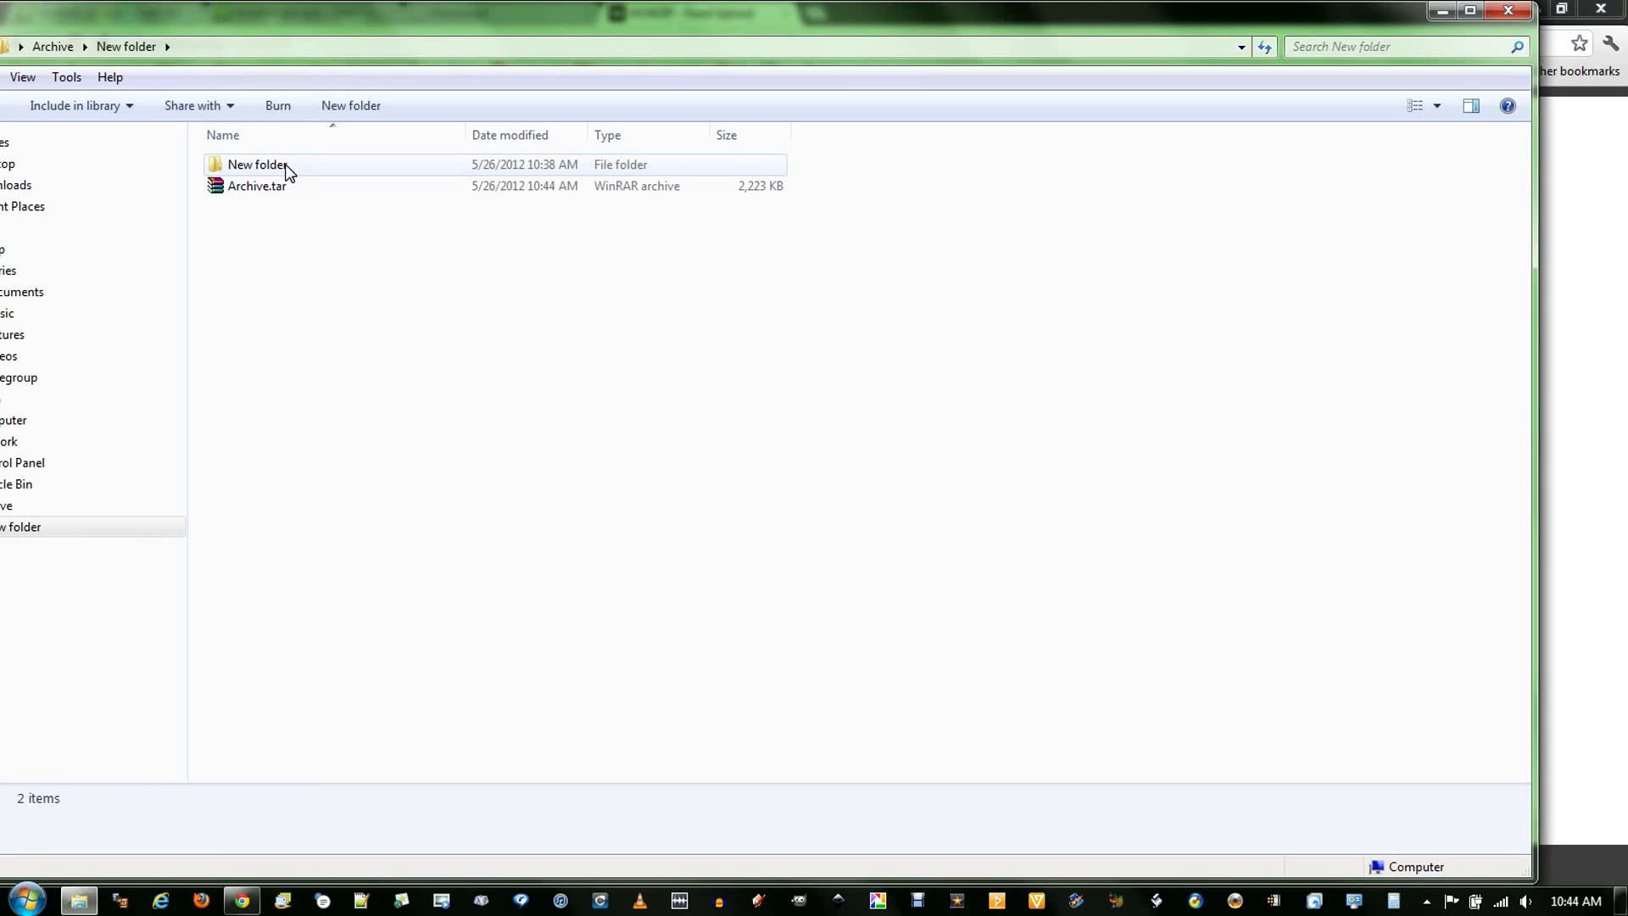
pyautogui.rightClick(247, 187)
pyautogui.moveTo(275, 242)
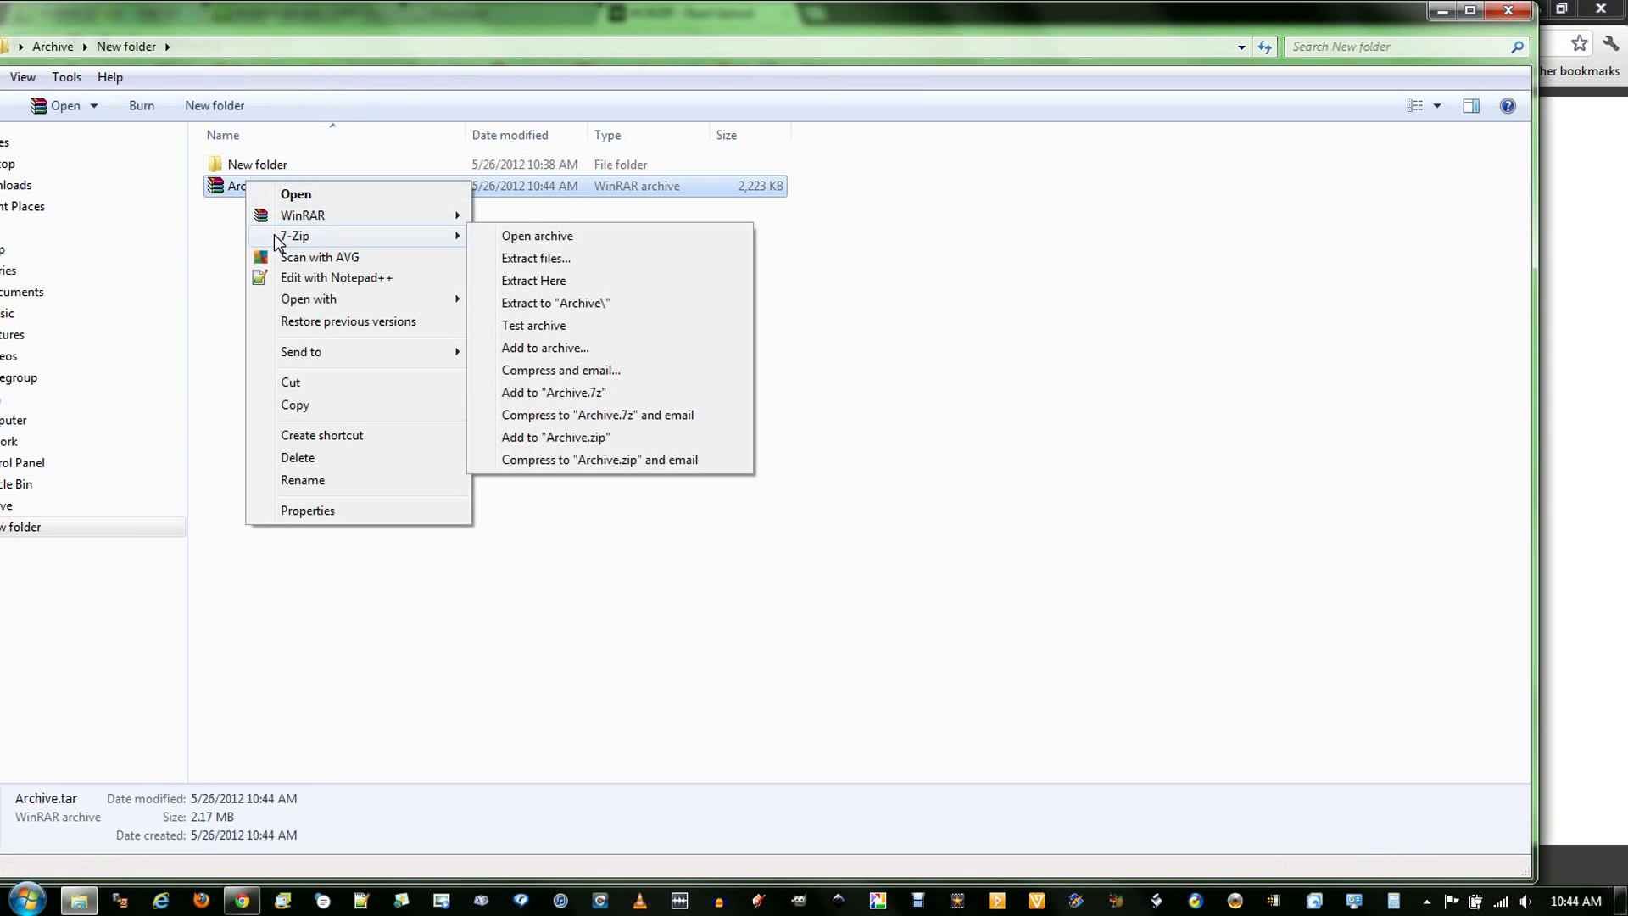
pyautogui.click(587, 279)
pyautogui.click(1027, 588)
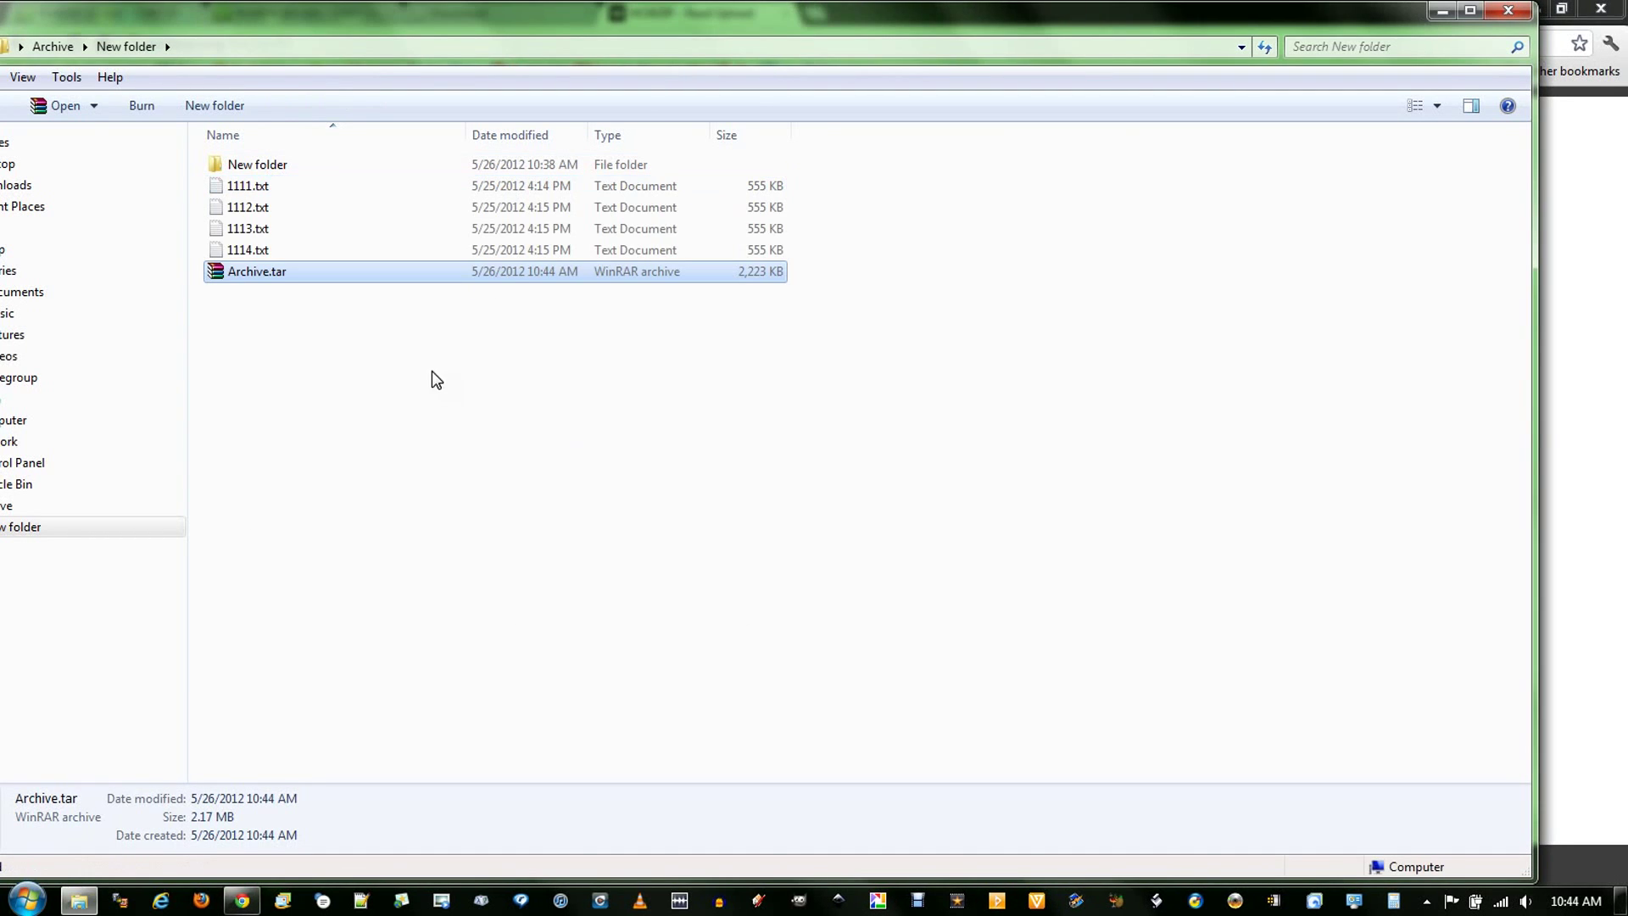
# - Delete the four extracted text files, leaving only Archive.tar in New folder
pyautogui.click(322, 250)
pyautogui.keyDown('shift'); pyautogui.click(291, 188); pyautogui.keyUp('shift')
pyautogui.press('Delete')
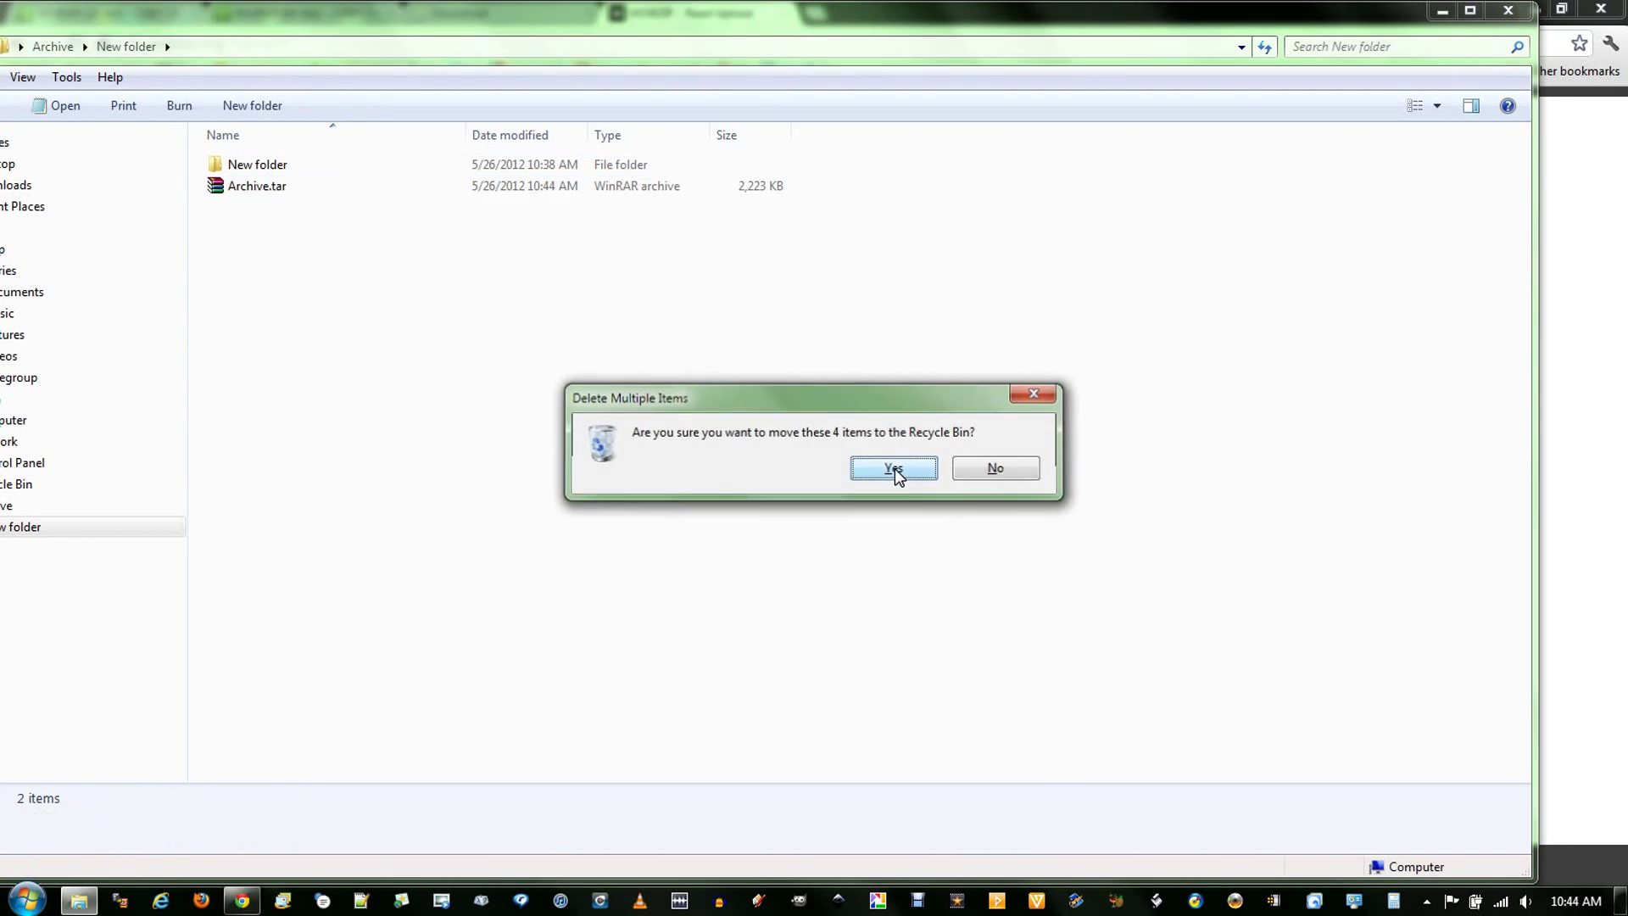
pyautogui.click(894, 469)
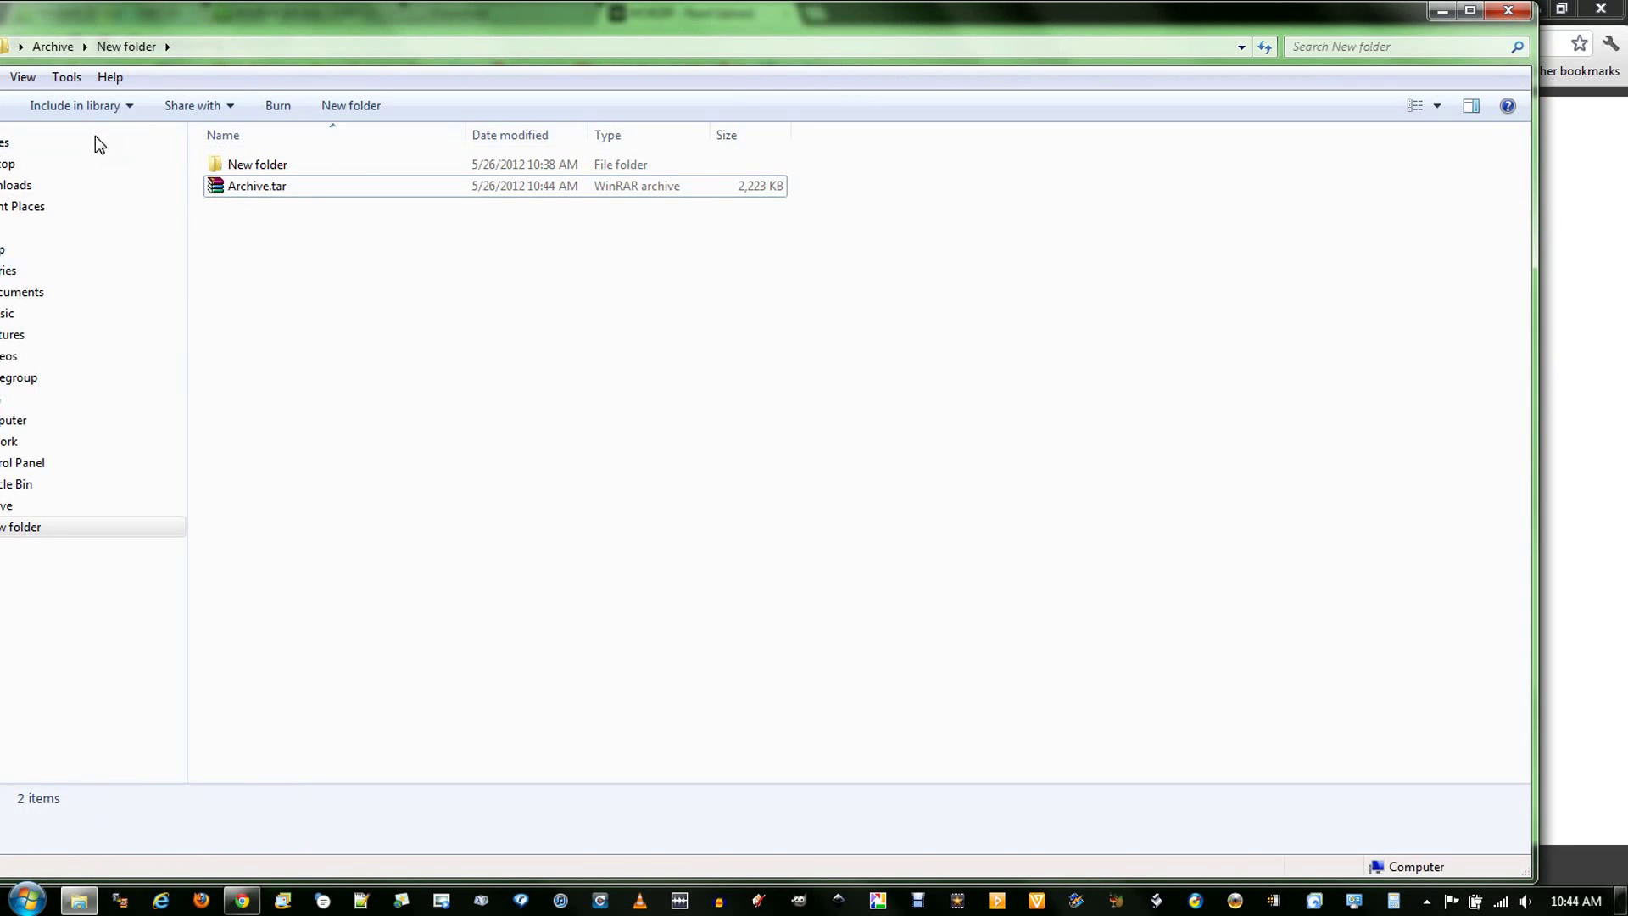
# - Upload Archive.tar from the computer to Wobzip and uncompress it
pyautogui.click(1582, 187)
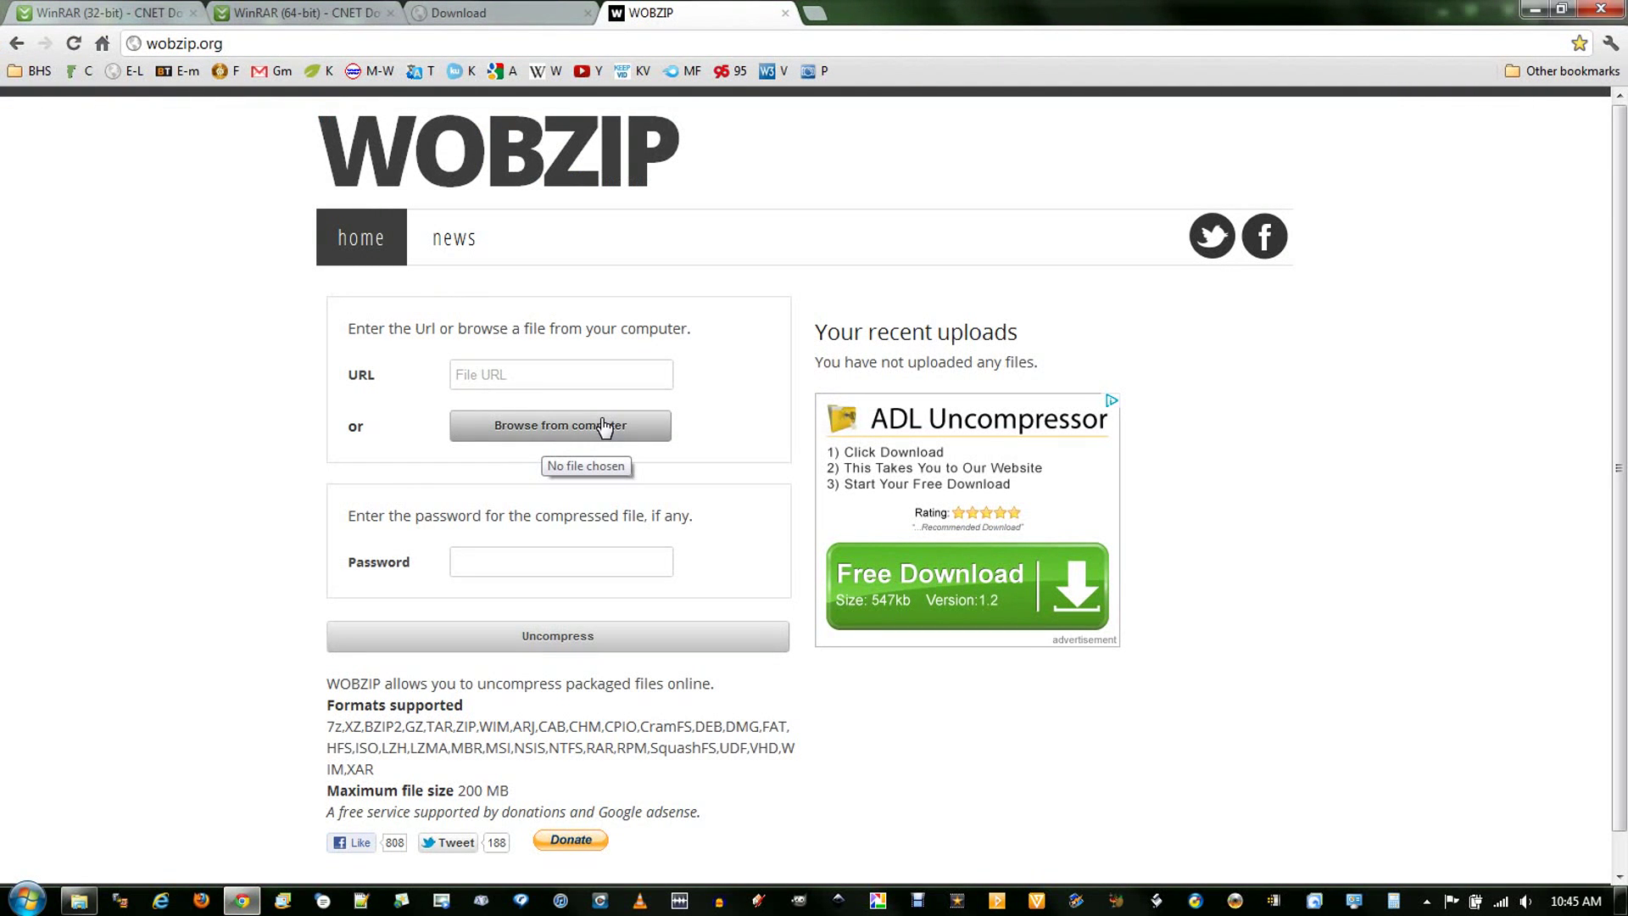
pyautogui.click(531, 439)
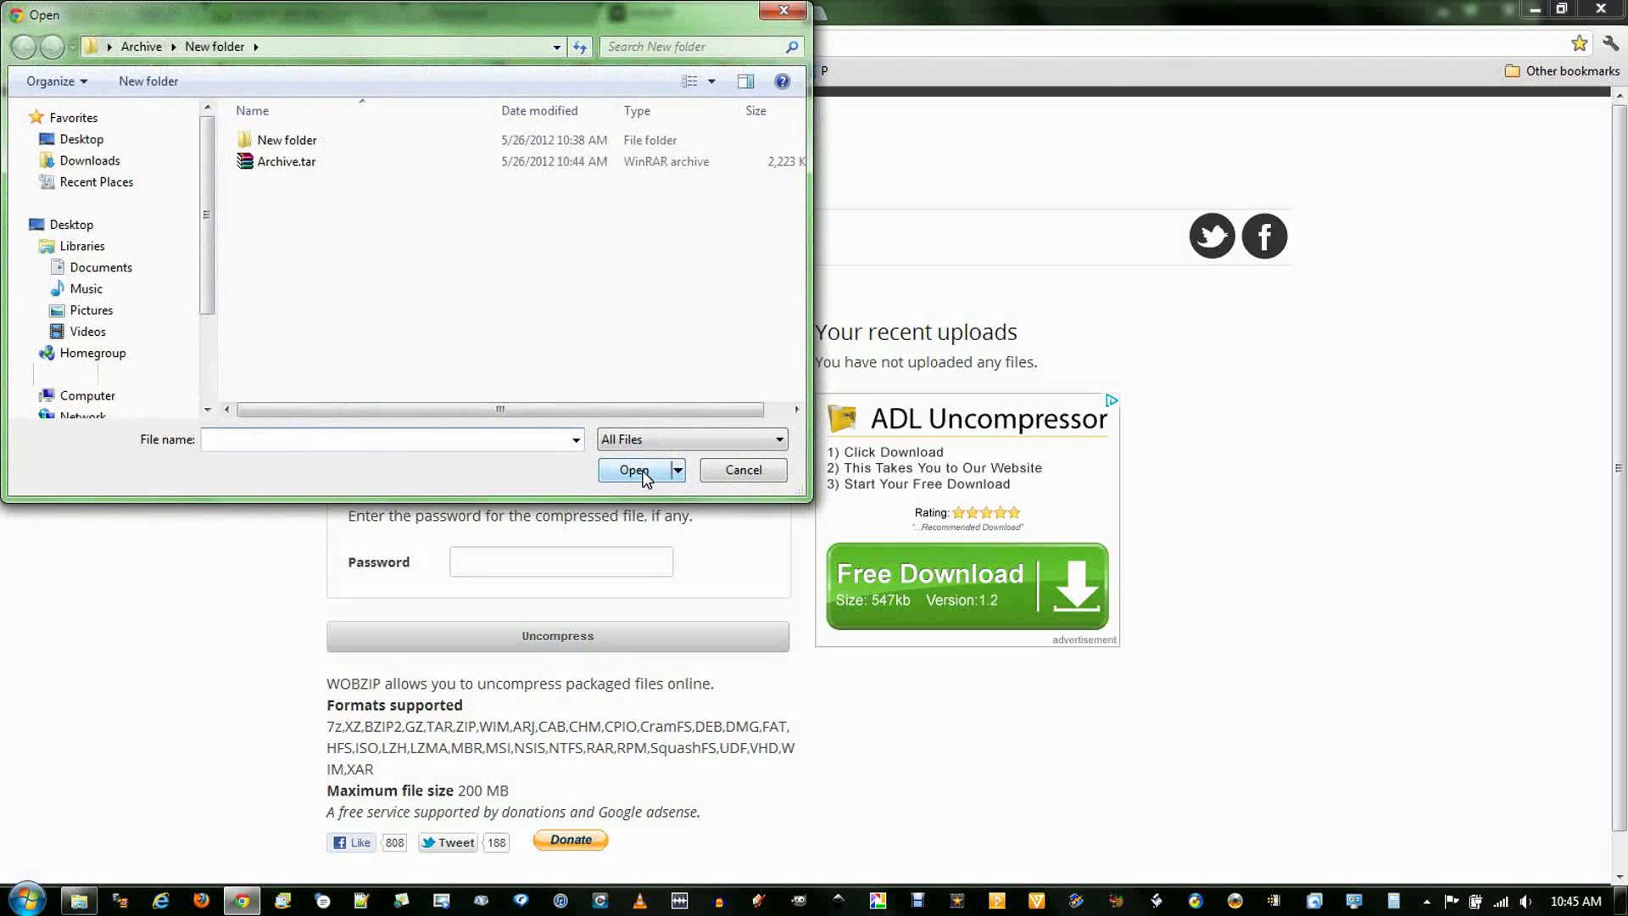
pyautogui.click(298, 161)
pyautogui.doubleClick(299, 161)
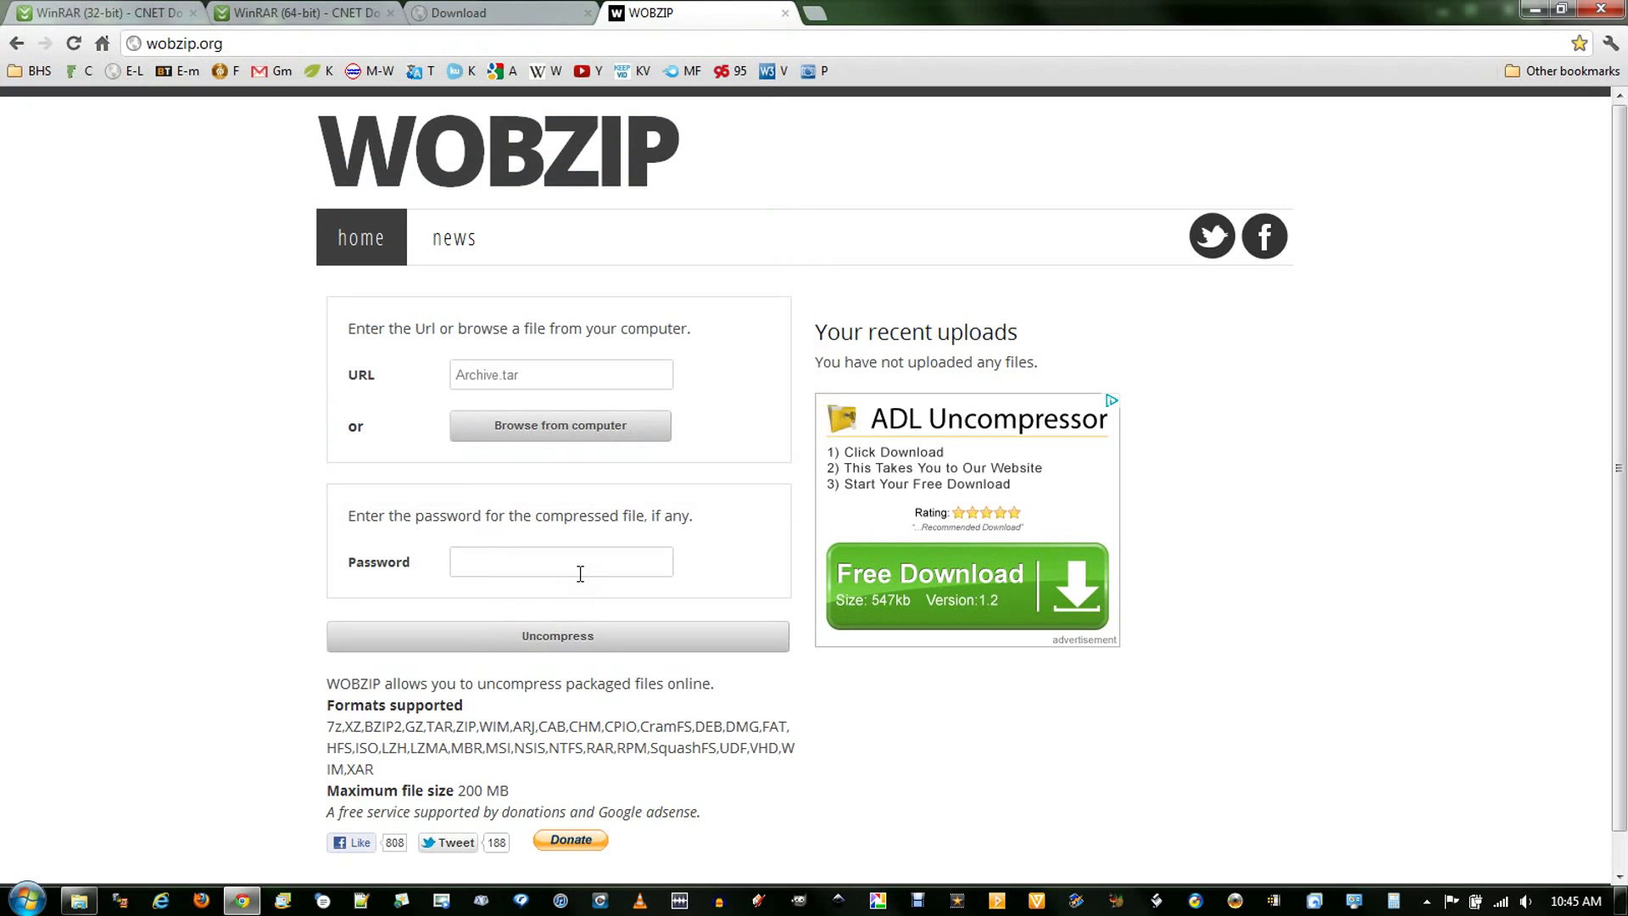
pyautogui.click(542, 636)
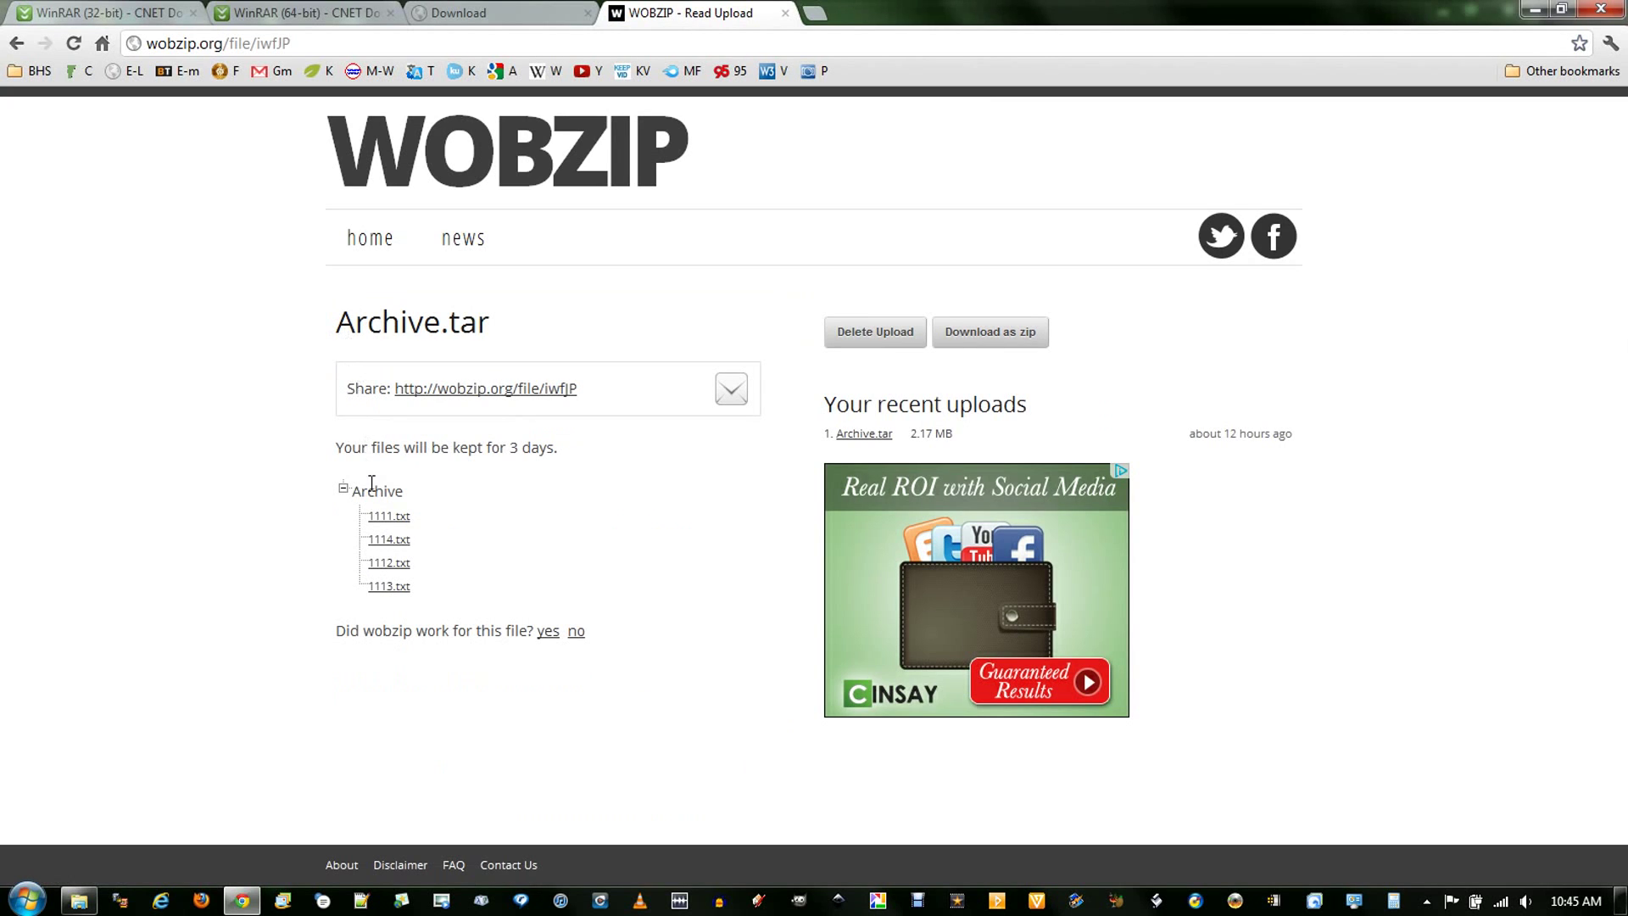
# - Download and save 1111.txt and 1114.txt from Wobzip's extracted file list
pyautogui.click(395, 521)
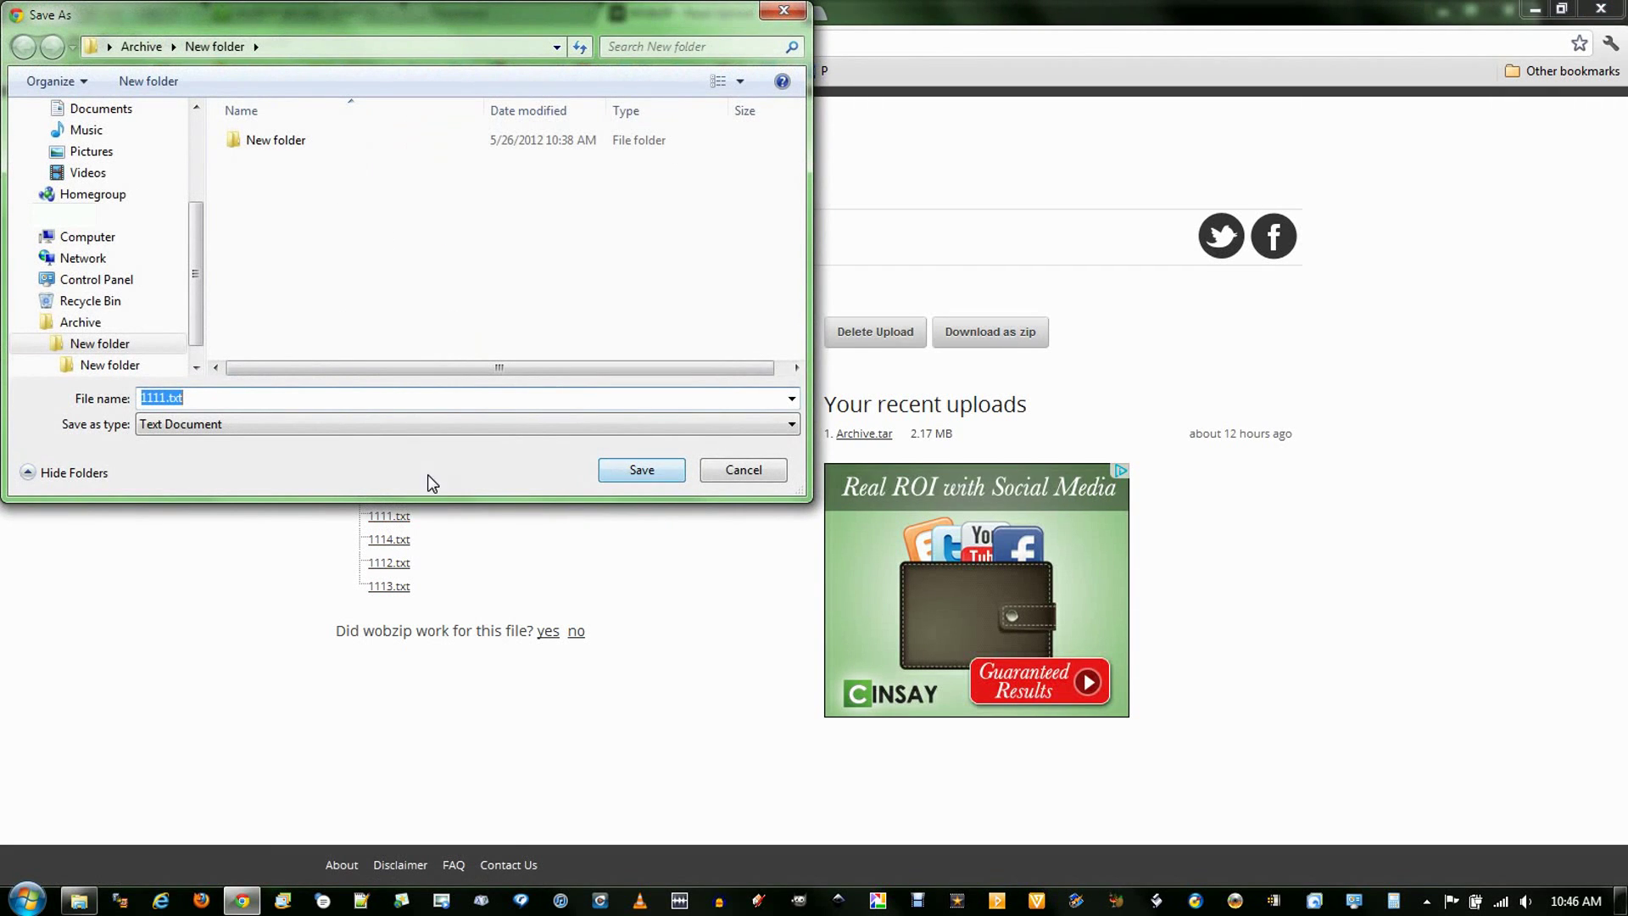
pyautogui.click(643, 473)
pyautogui.click(397, 540)
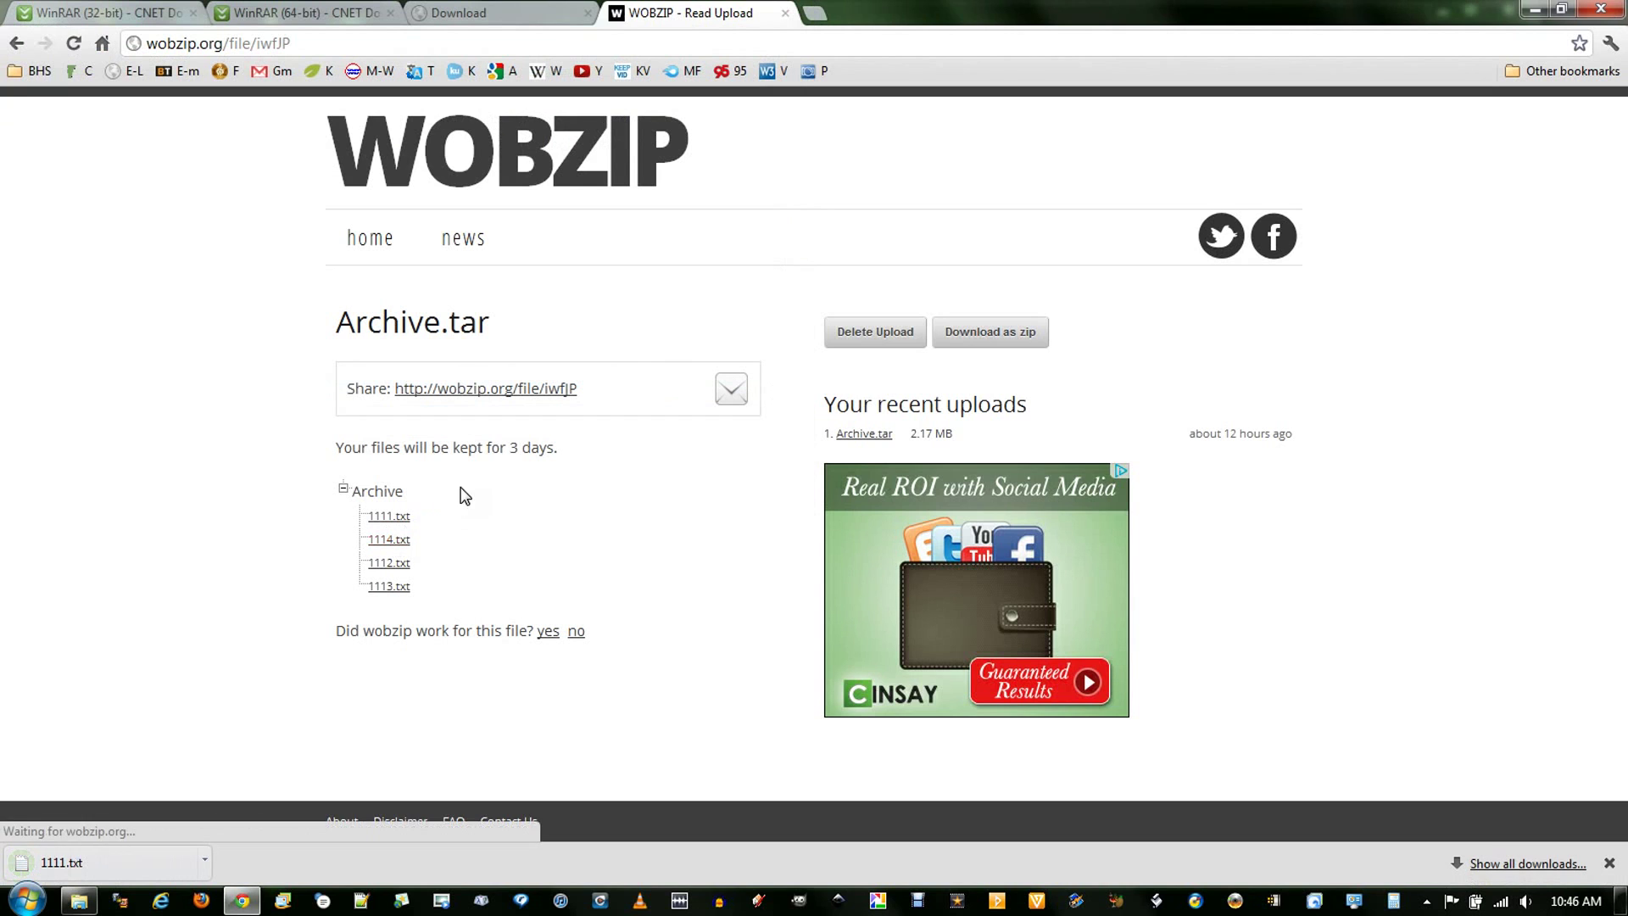
pyautogui.click(649, 469)
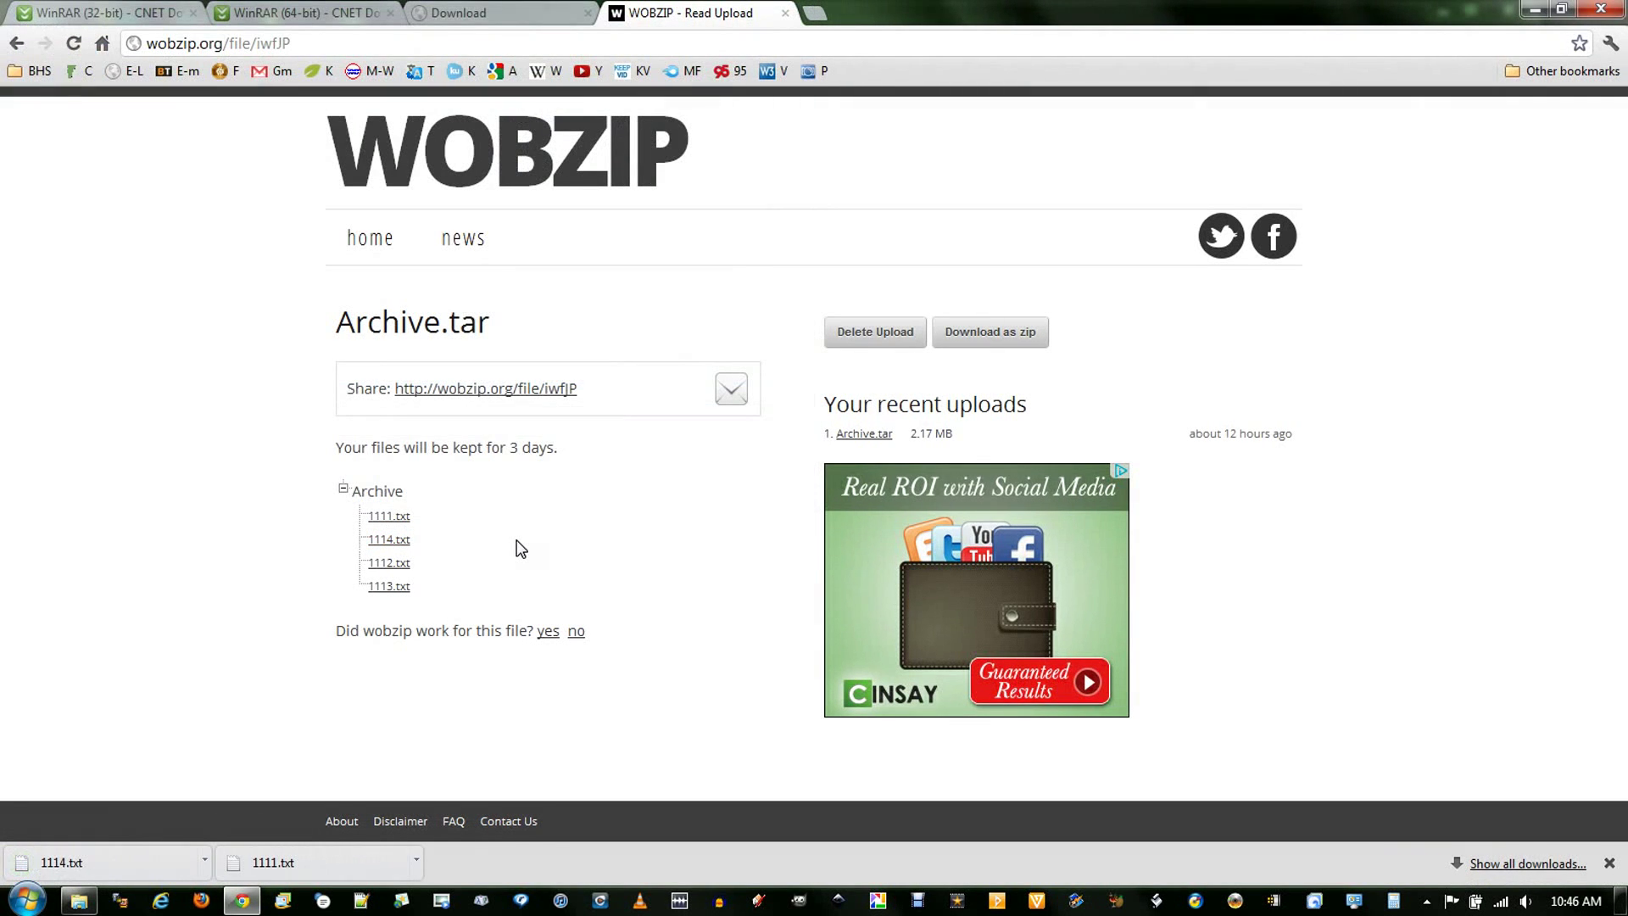